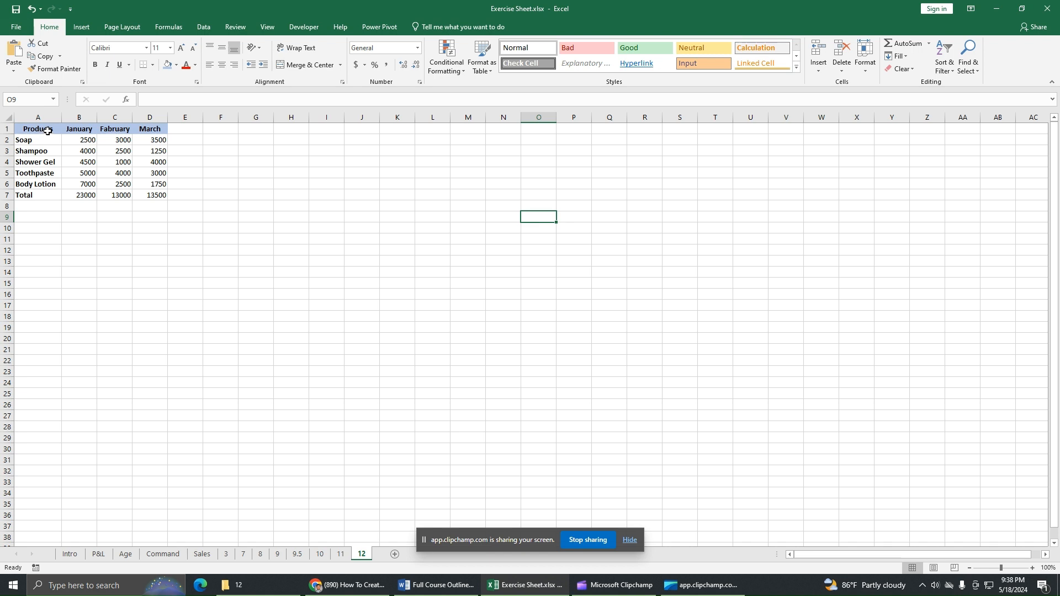
Step: Select the product names and their January revenue in A1:B6 as the chart data
drag(48, 131, 48, 181)
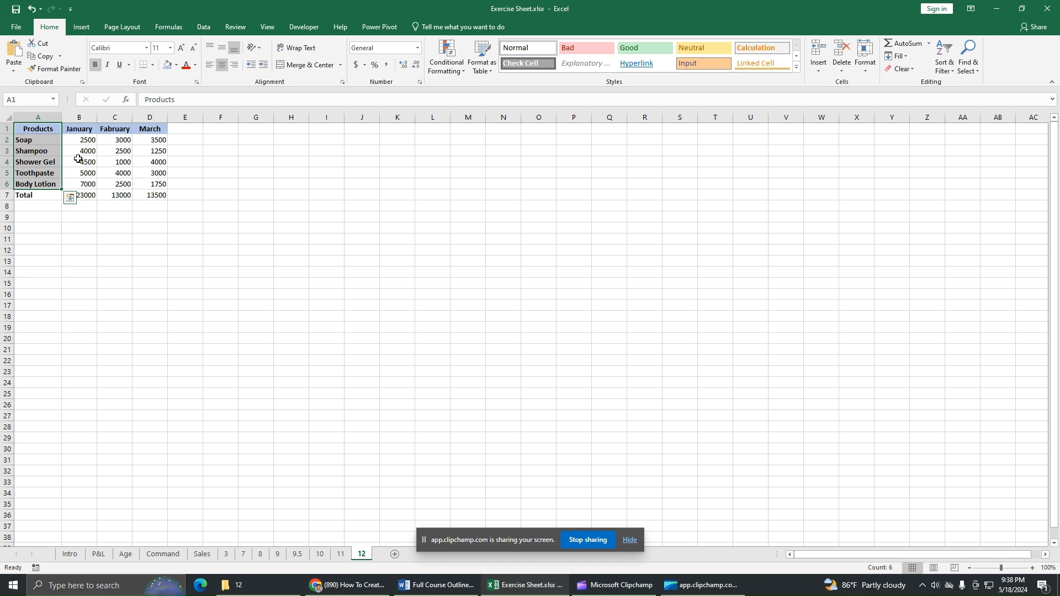
click(80, 130)
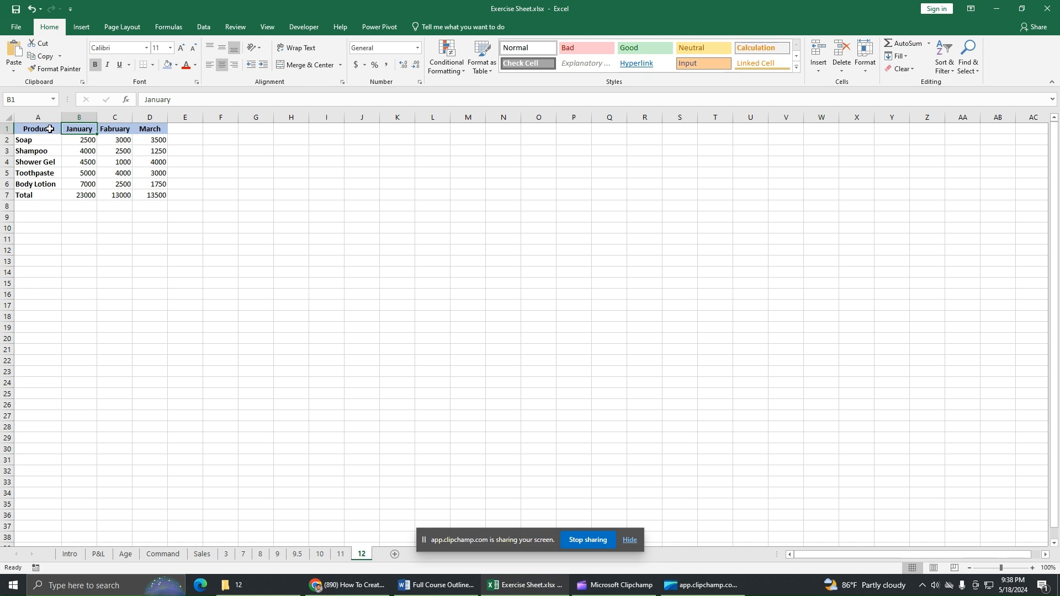
drag(49, 129, 149, 182)
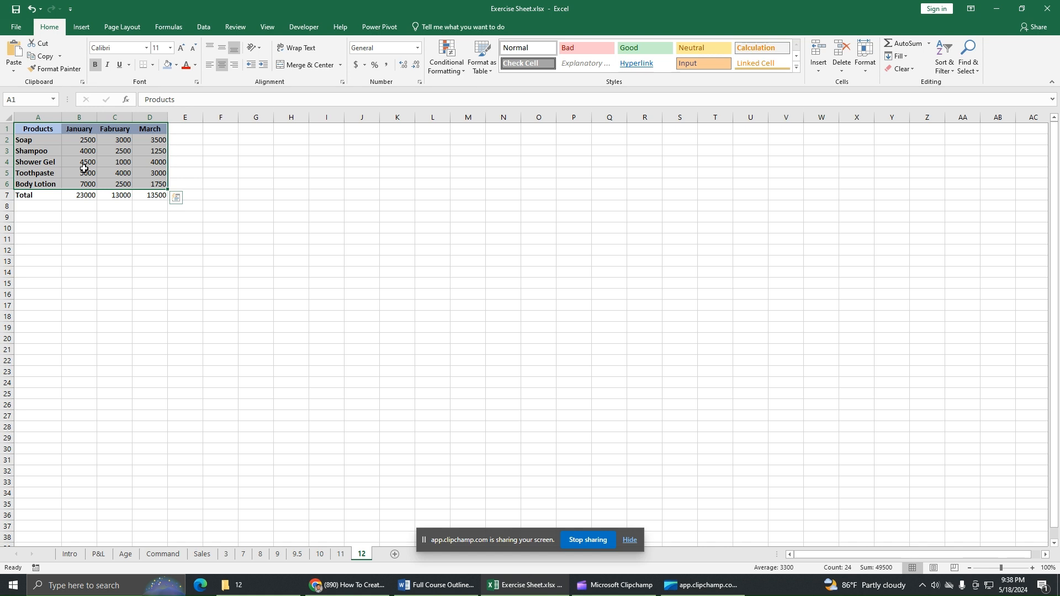
drag(47, 131, 72, 181)
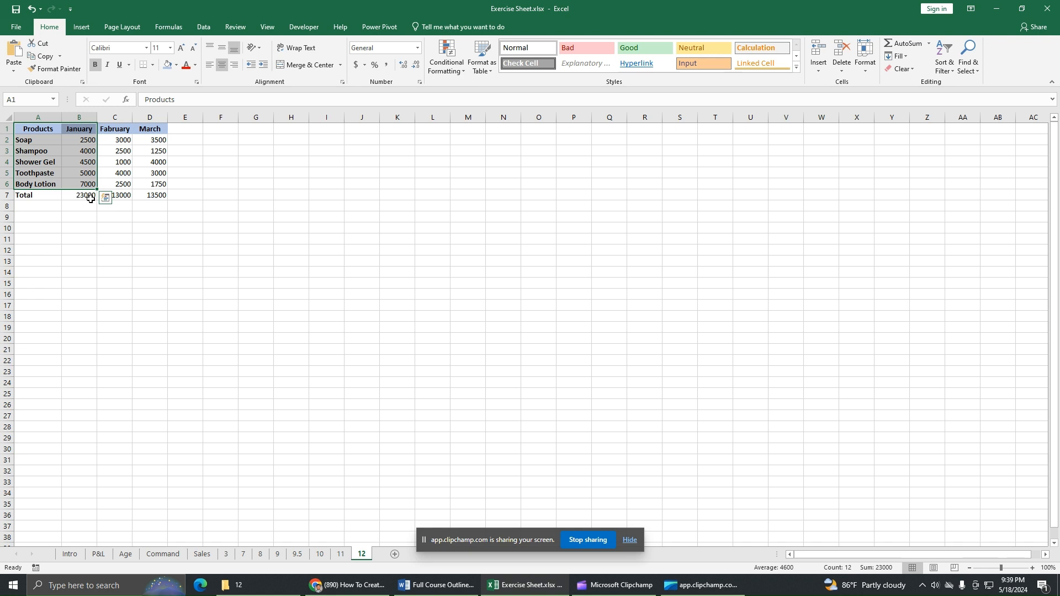
Step: Insert a 3-D Pie chart of January revenue from Recommended Charts > All Charts > Pie
click(81, 29)
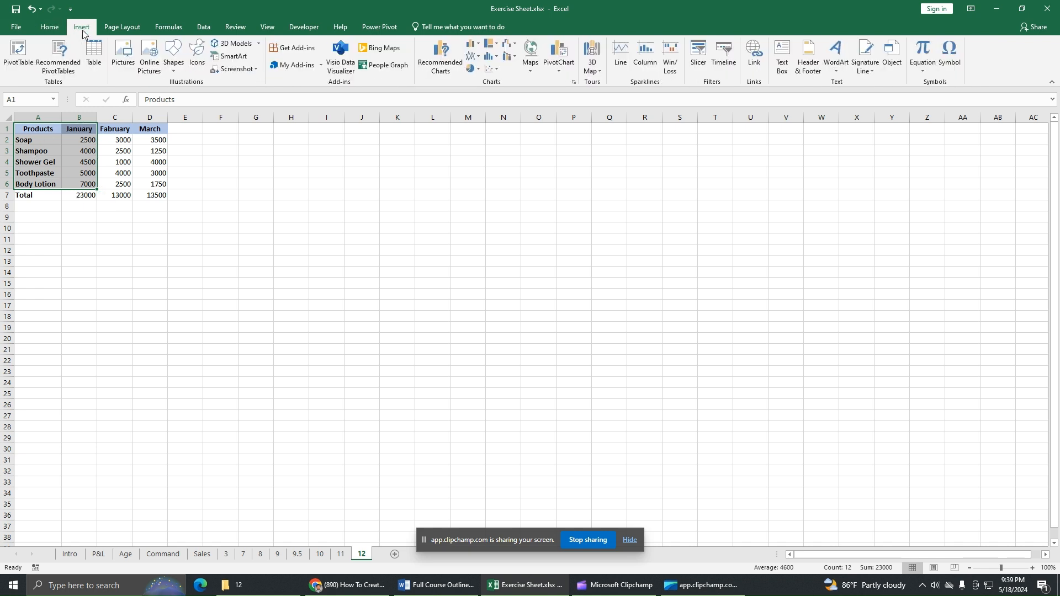
click(438, 75)
click(446, 147)
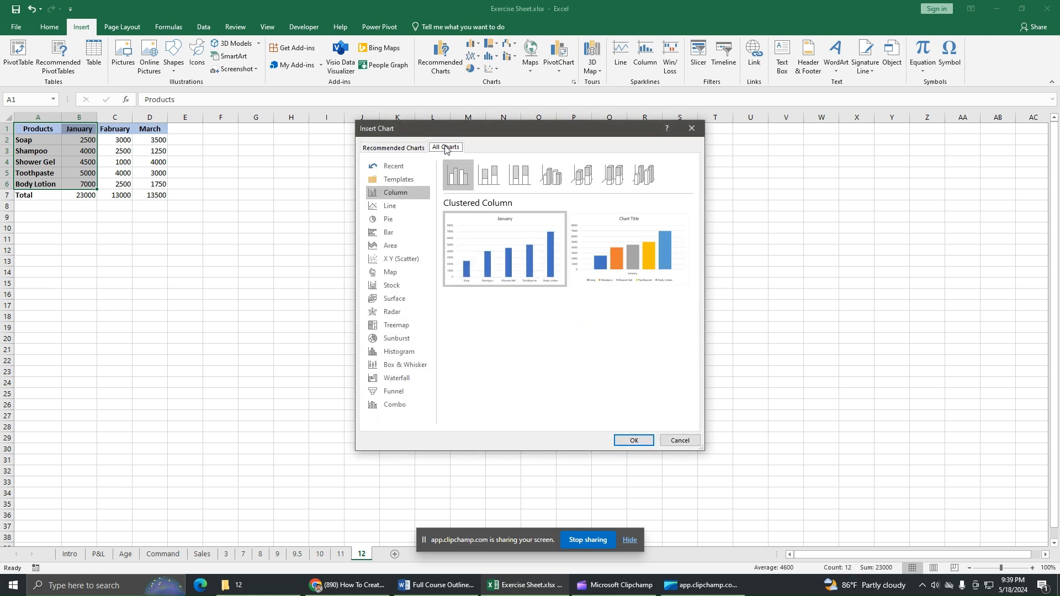
click(400, 220)
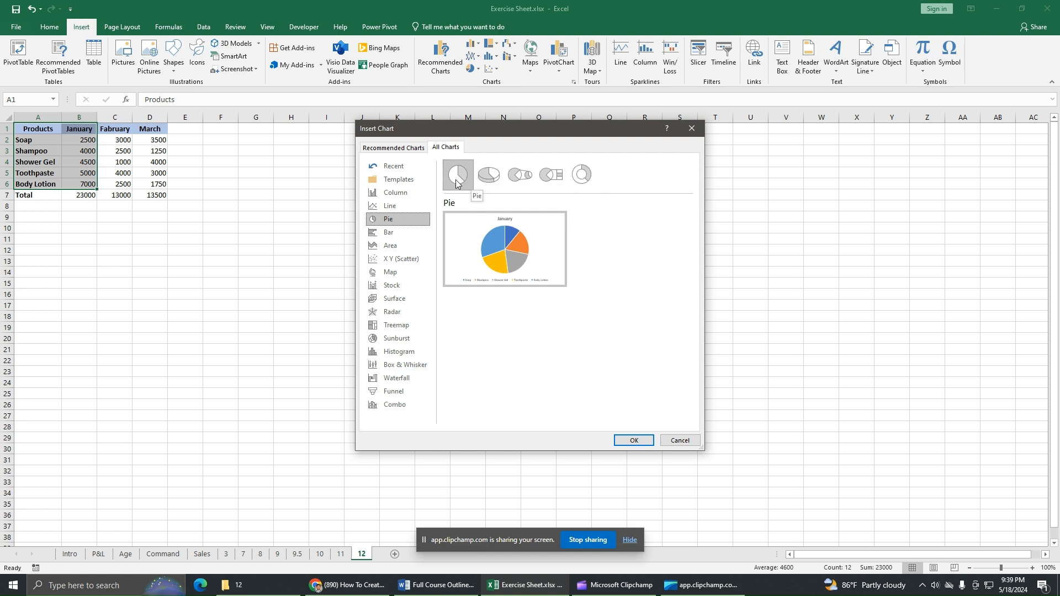
click(493, 184)
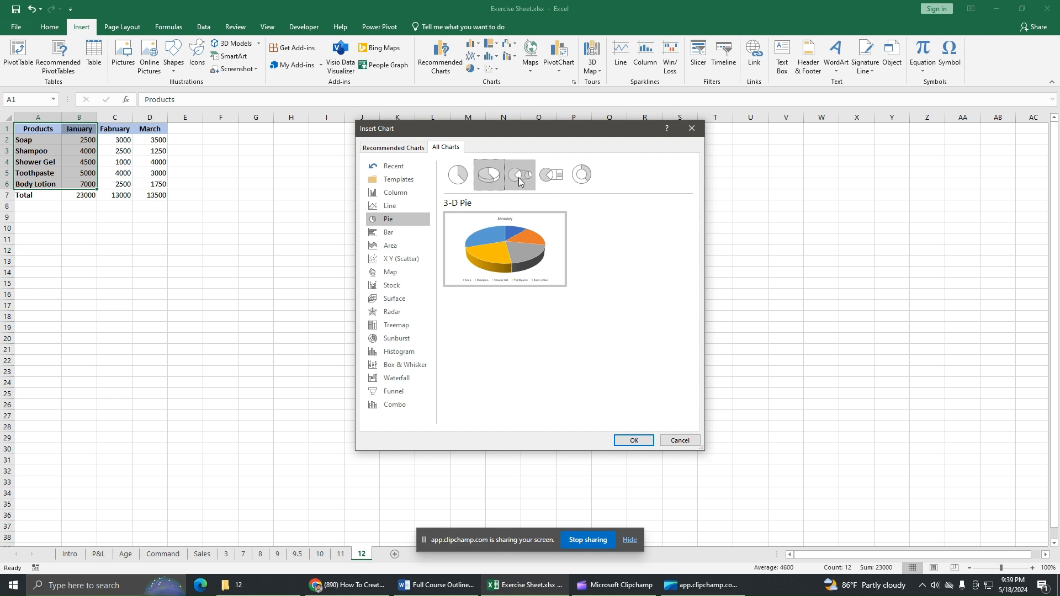
click(518, 179)
click(555, 183)
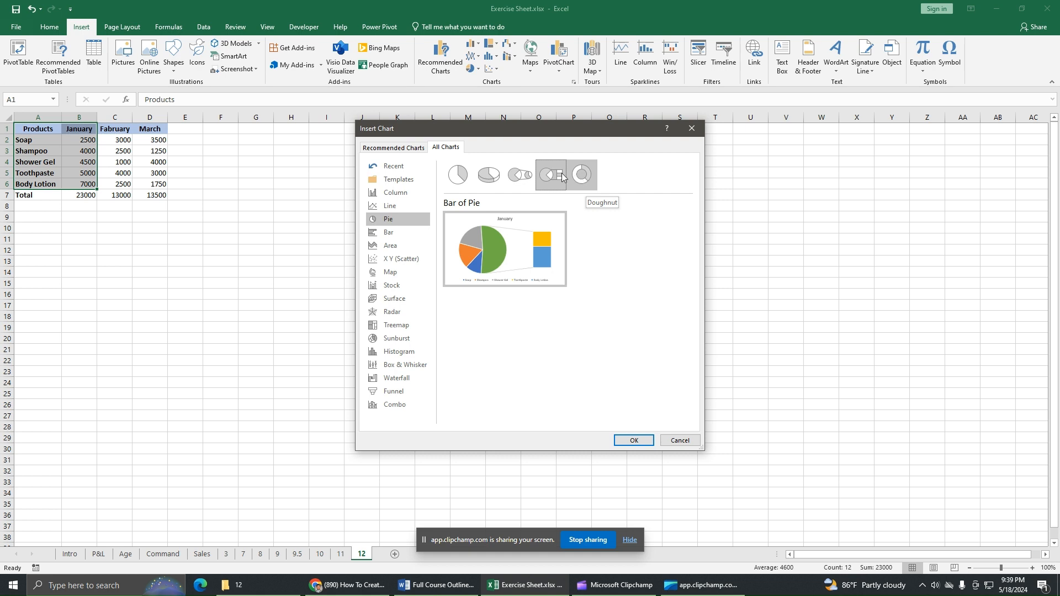
click(489, 177)
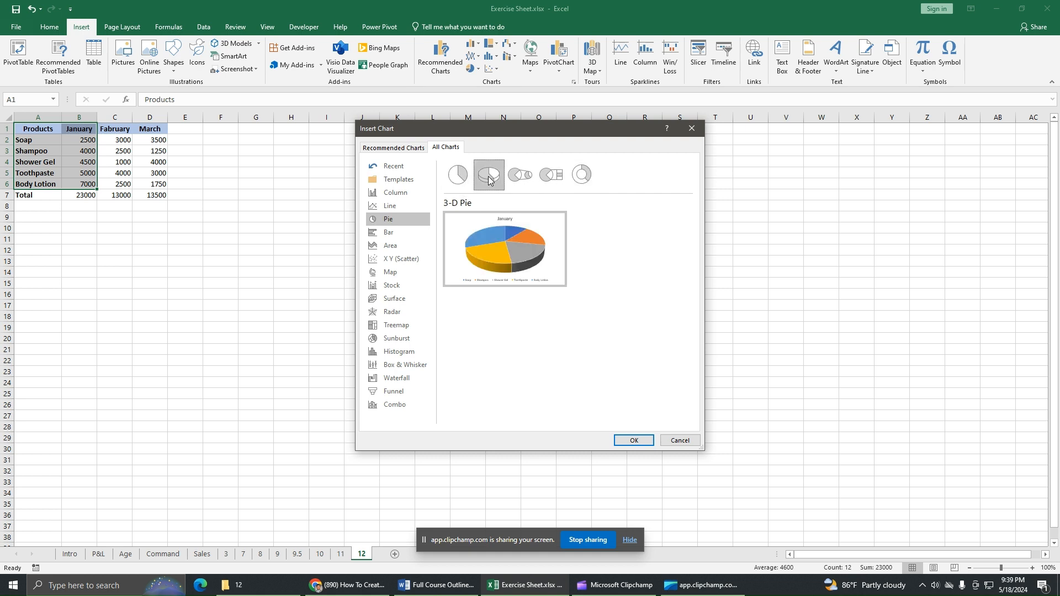
click(634, 441)
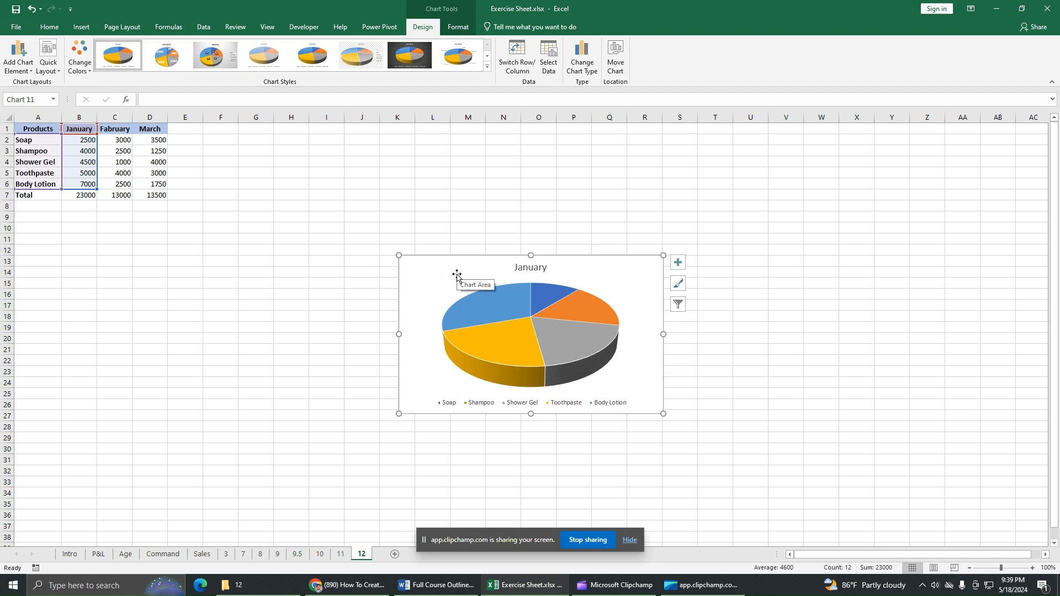
Step: Delete the pie chart and re-insert a 3-D Pie from A1:B6
right_click(457, 276)
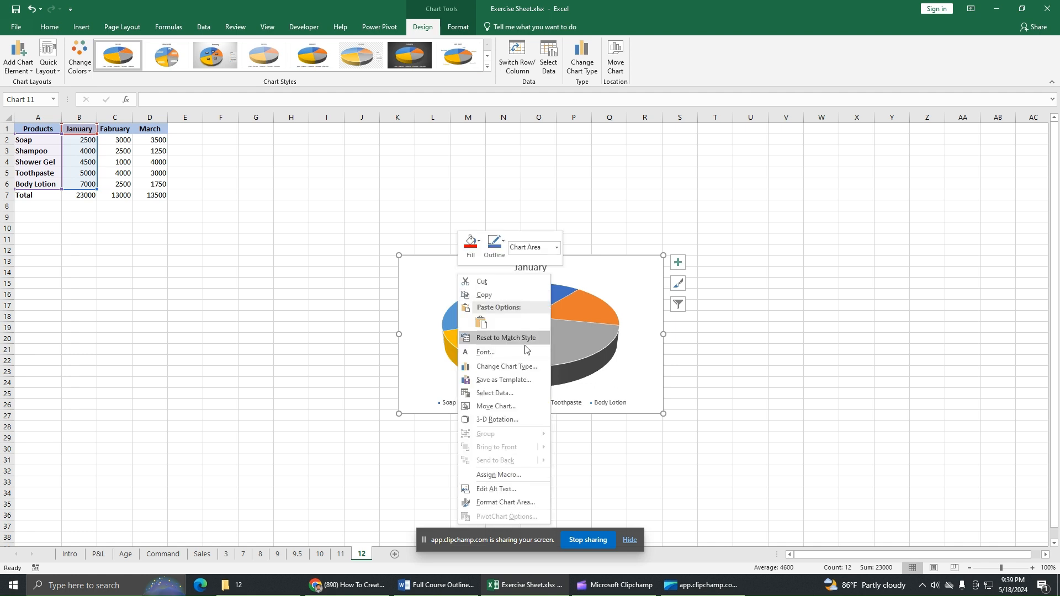
click(440, 274)
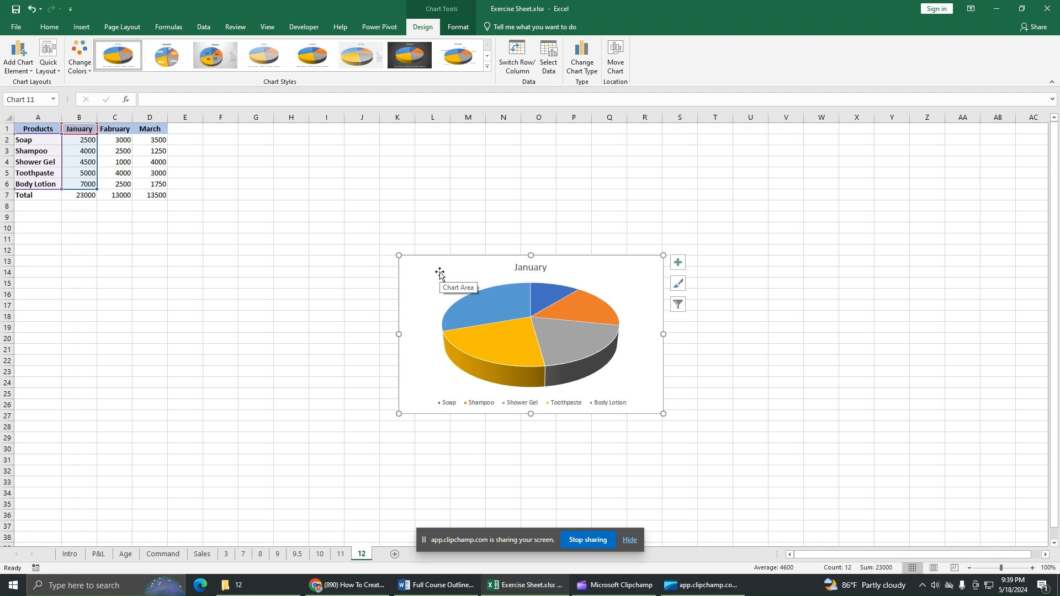
key(Delete)
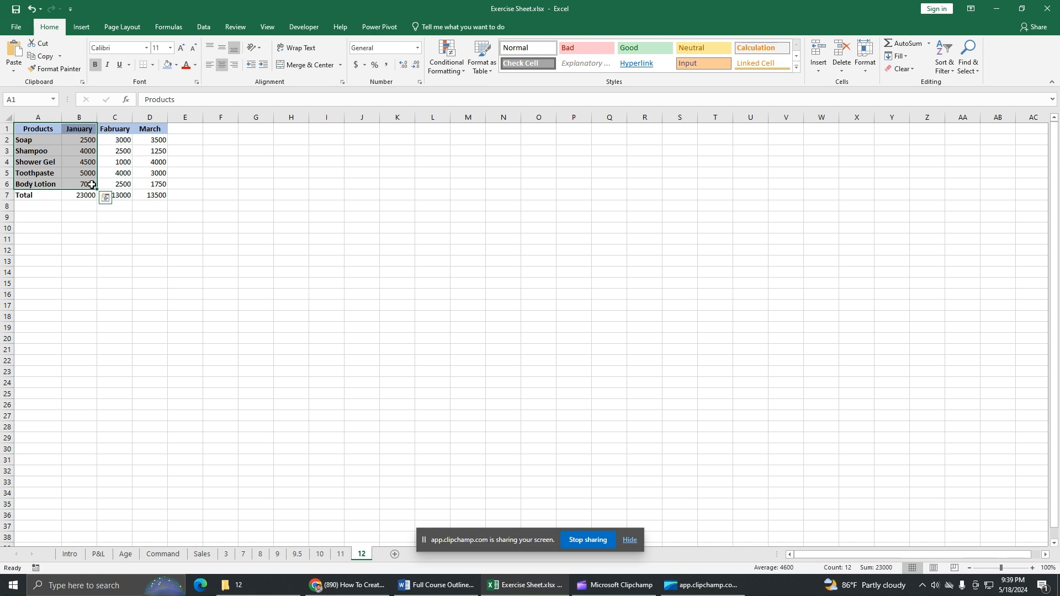
drag(49, 130, 78, 183)
click(81, 26)
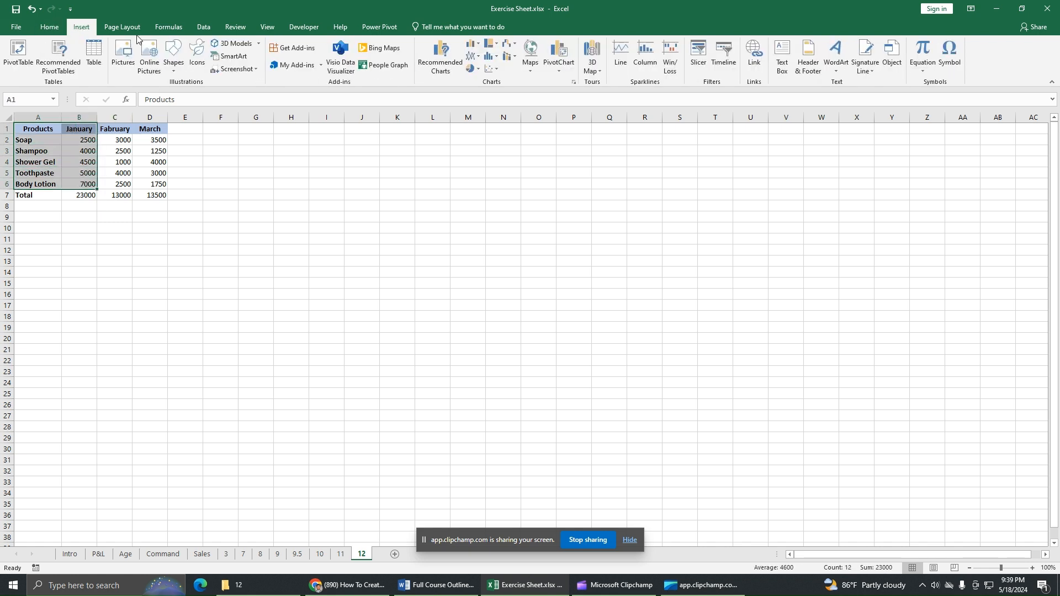
click(478, 69)
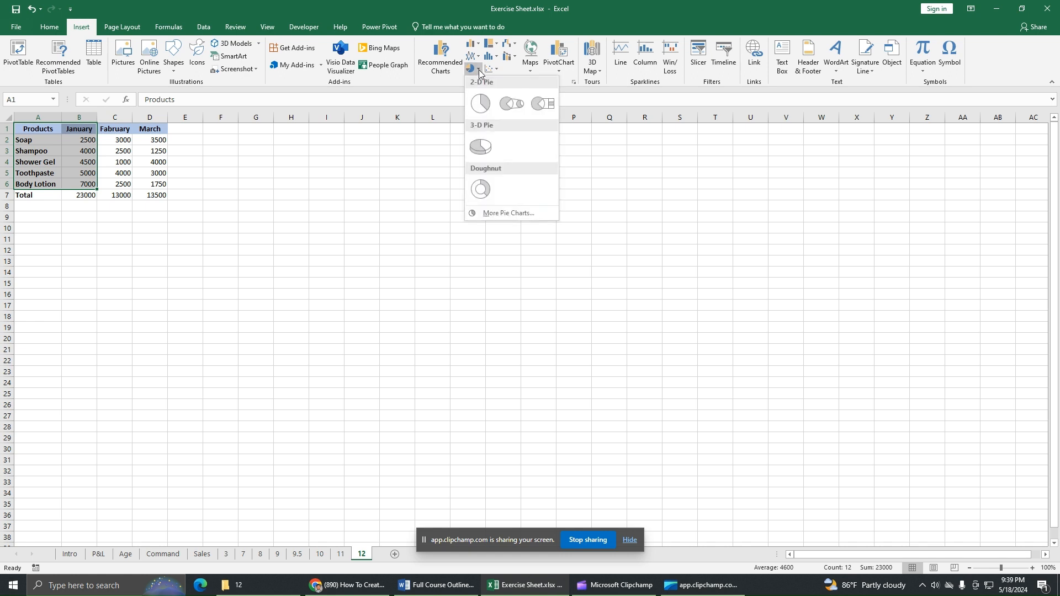
click(484, 148)
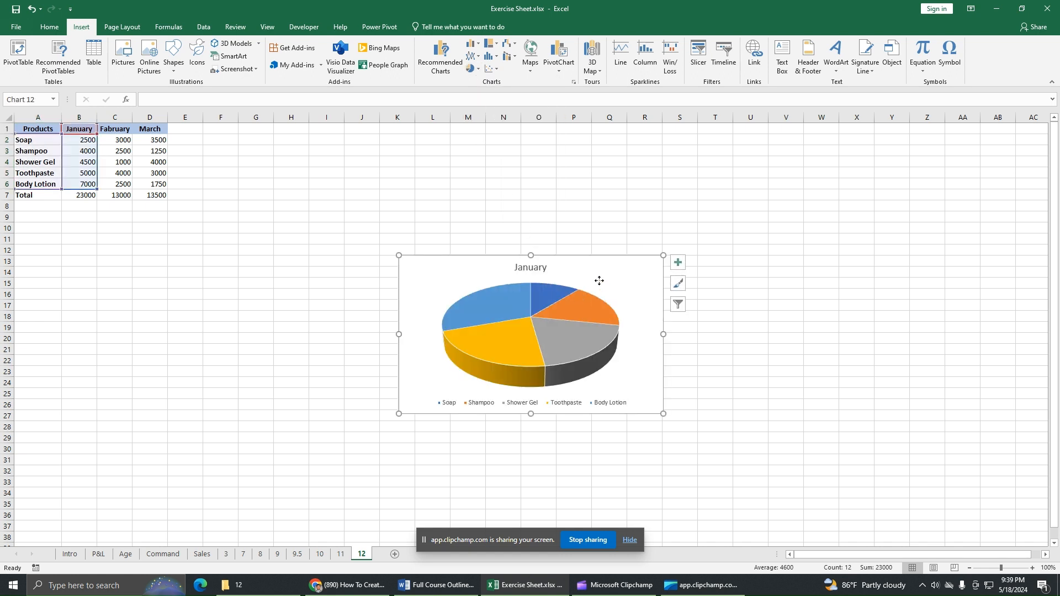
Step: Move the whole chart up and to the left, undoing an accidental plot-area move
drag(599, 282, 512, 247)
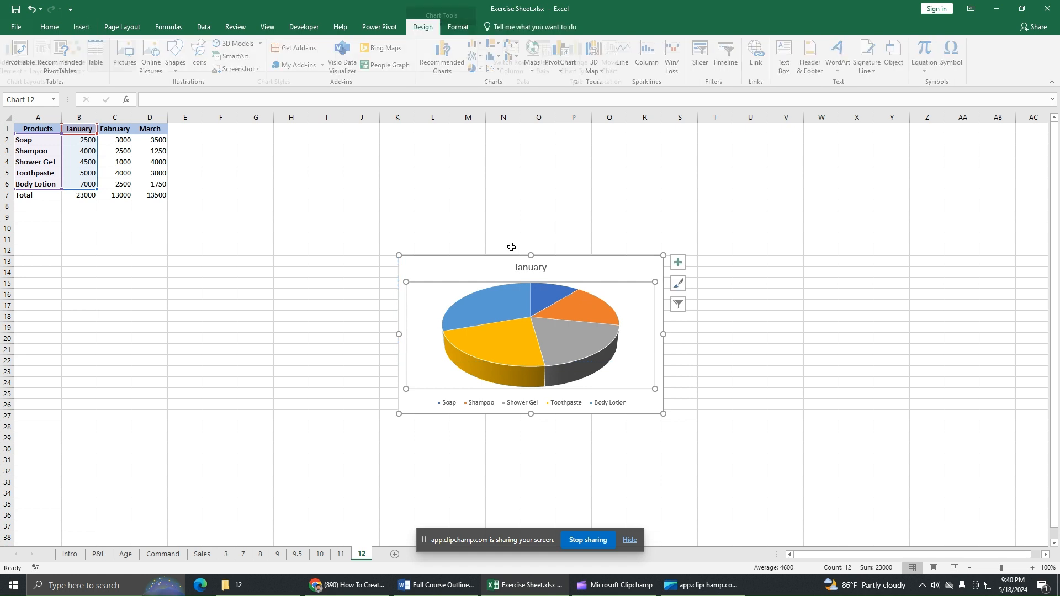
click(32, 9)
drag(606, 267, 578, 241)
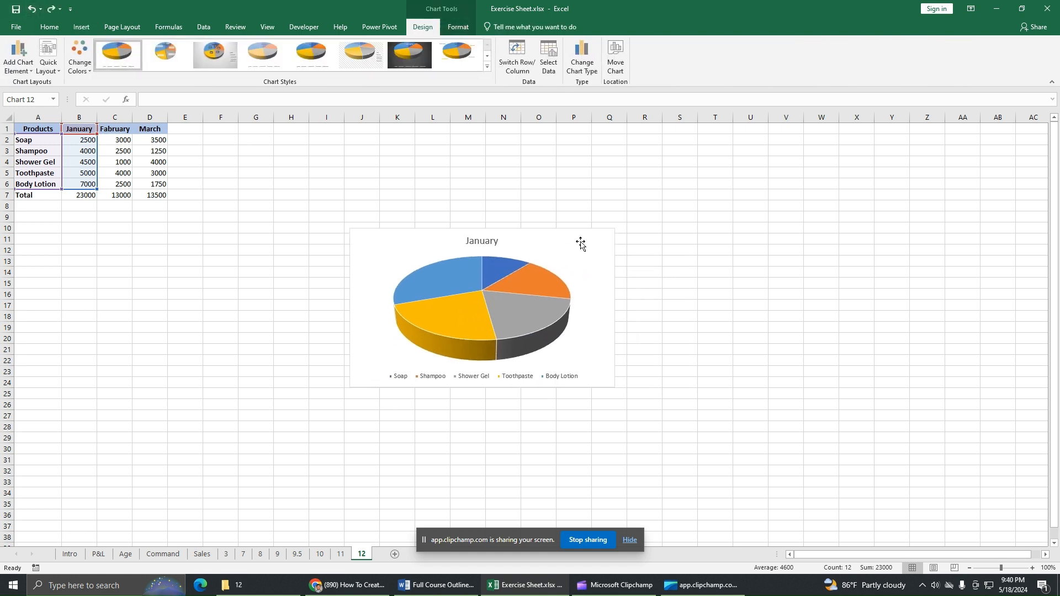
Step: Add Data Callout labels showing each slice's product name and percentage
click(484, 243)
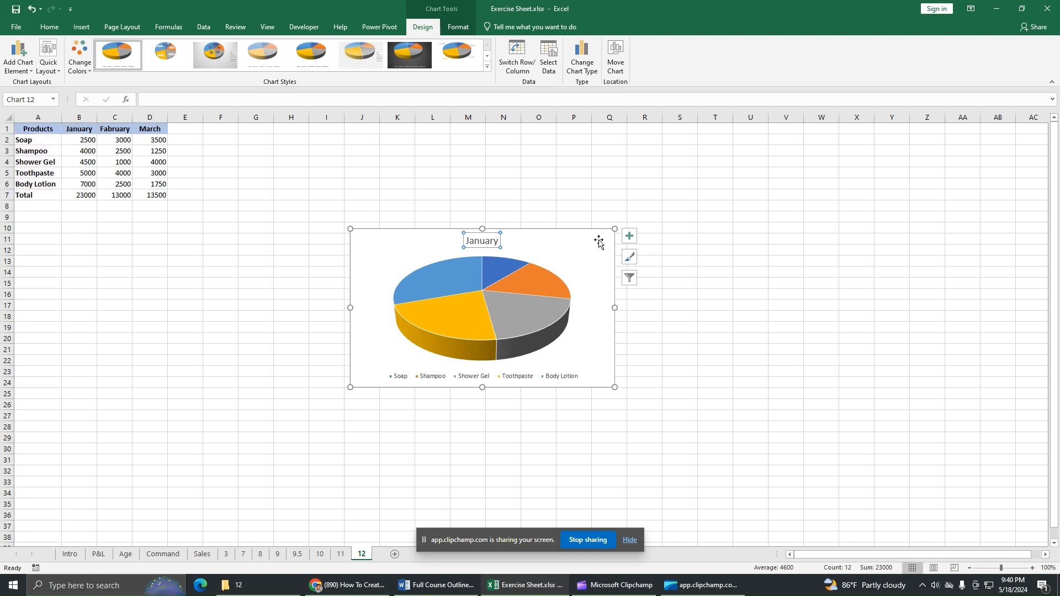
click(629, 236)
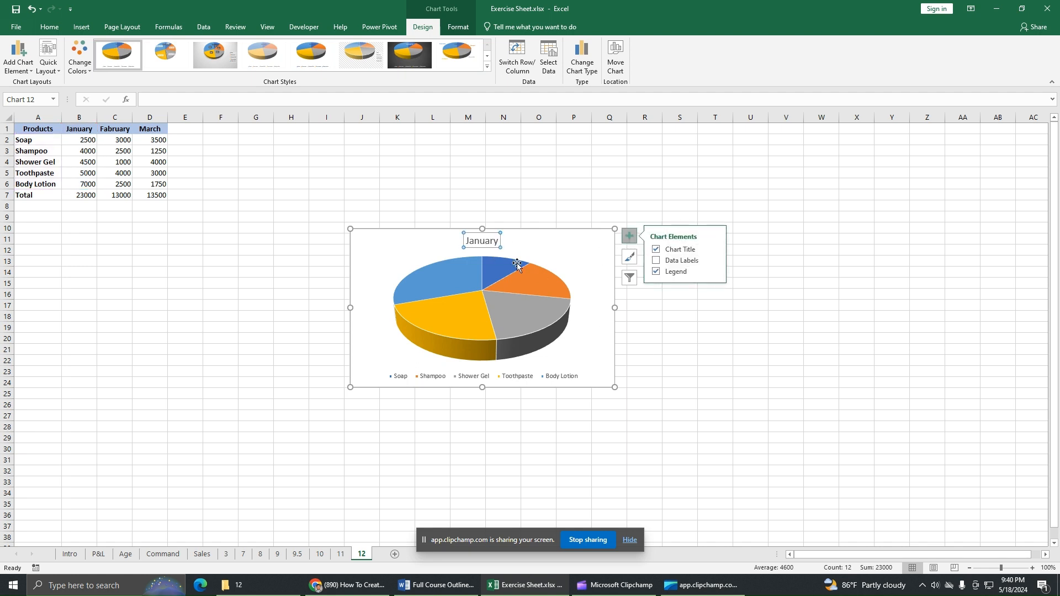
click(656, 262)
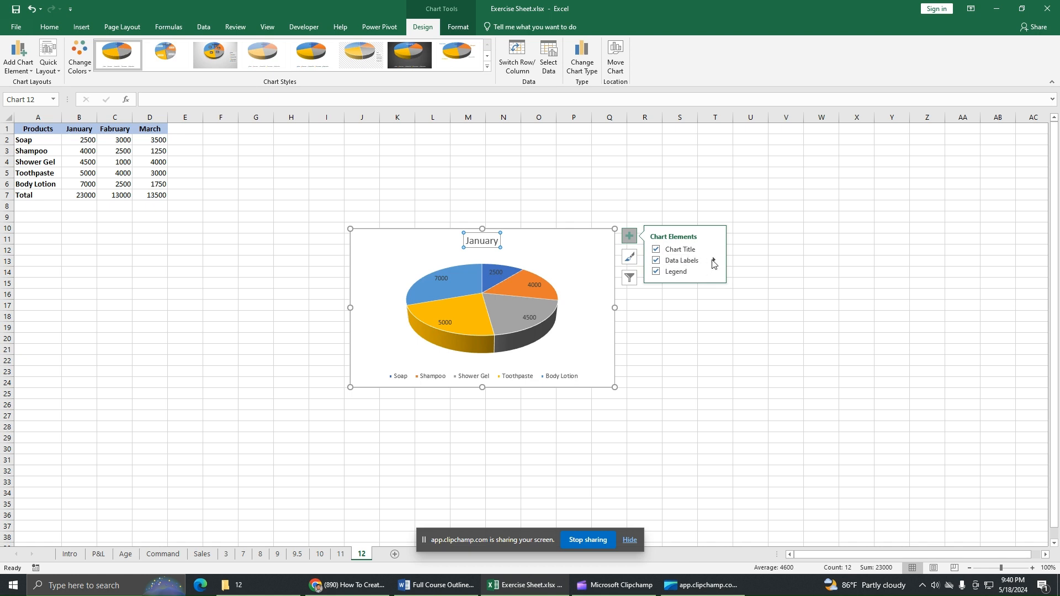
click(713, 261)
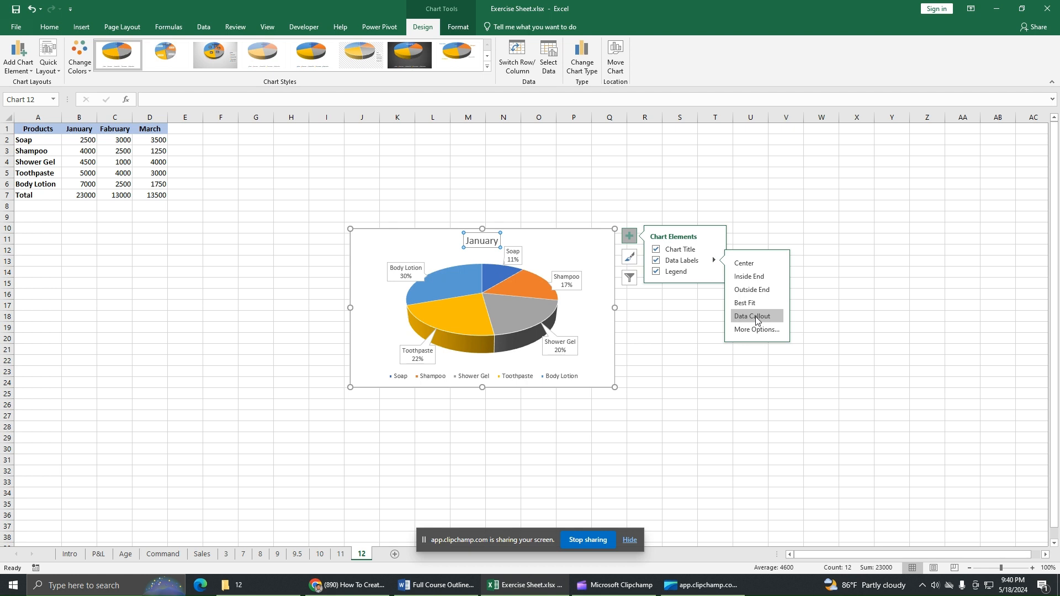
click(756, 318)
Step: Toggle the legend off and back on, then review its position options
click(658, 272)
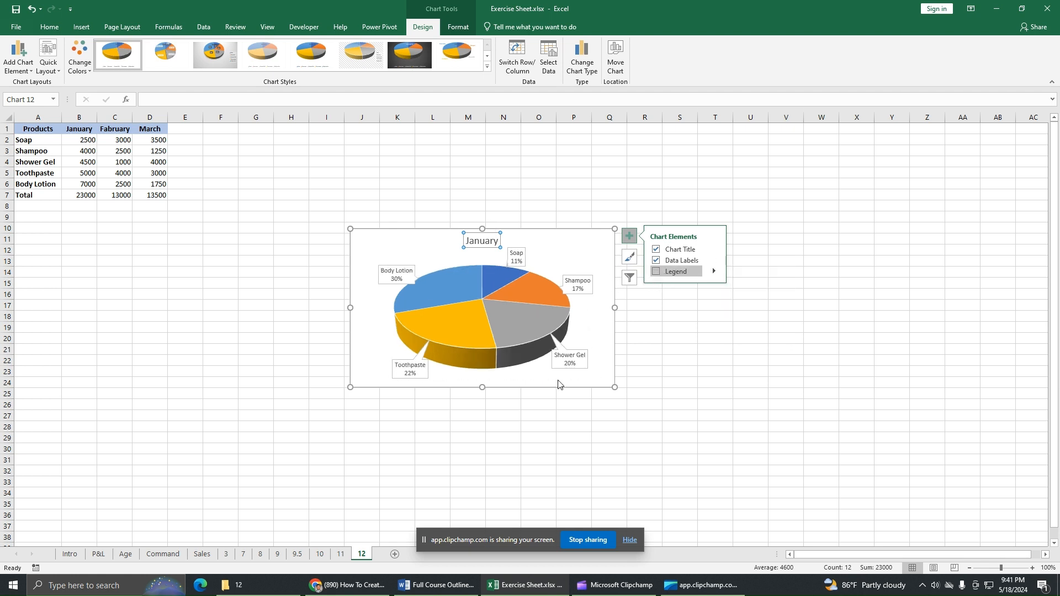
click(656, 272)
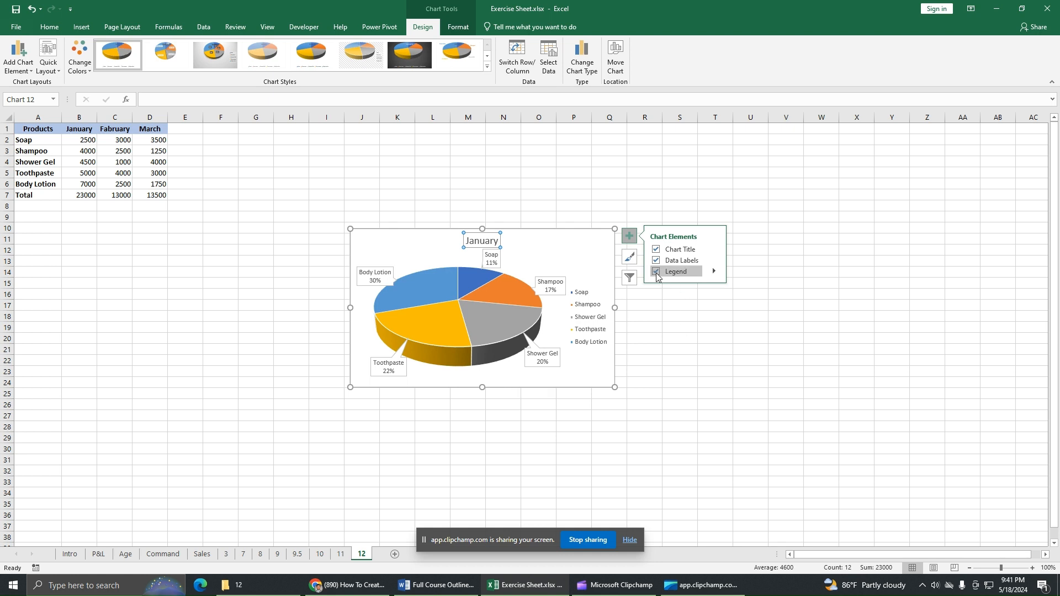
click(714, 273)
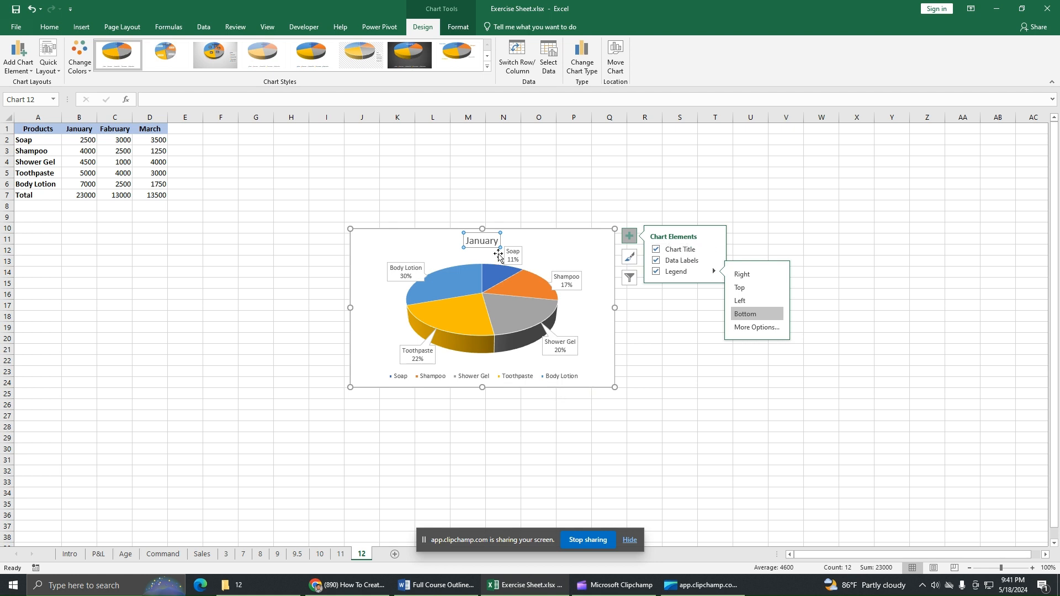
Step: Replace the 'January' chart title with 'Revenue by products in January'
drag(498, 242, 469, 250)
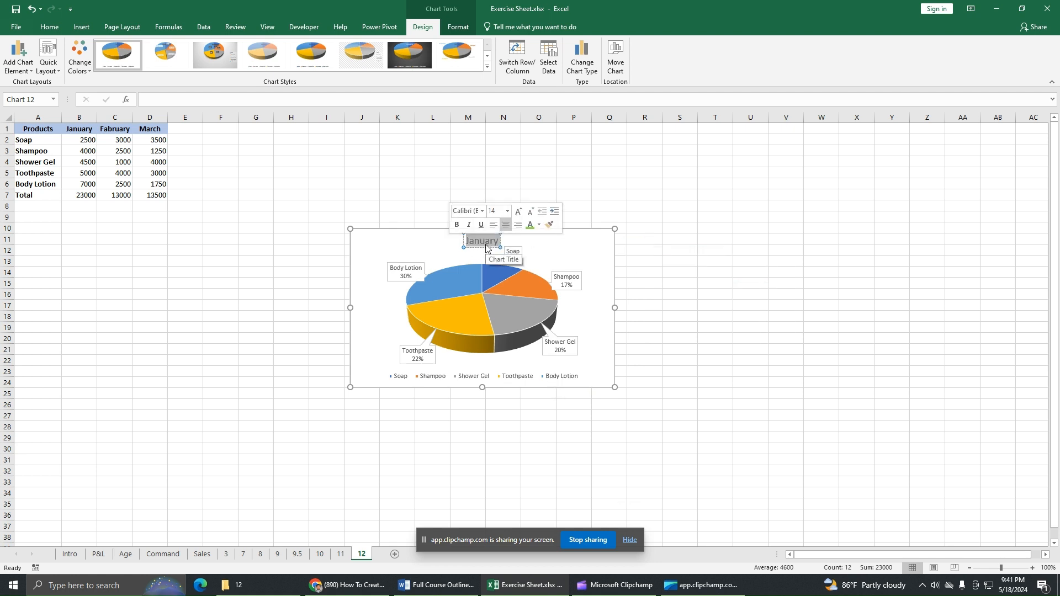
text(Revenue)
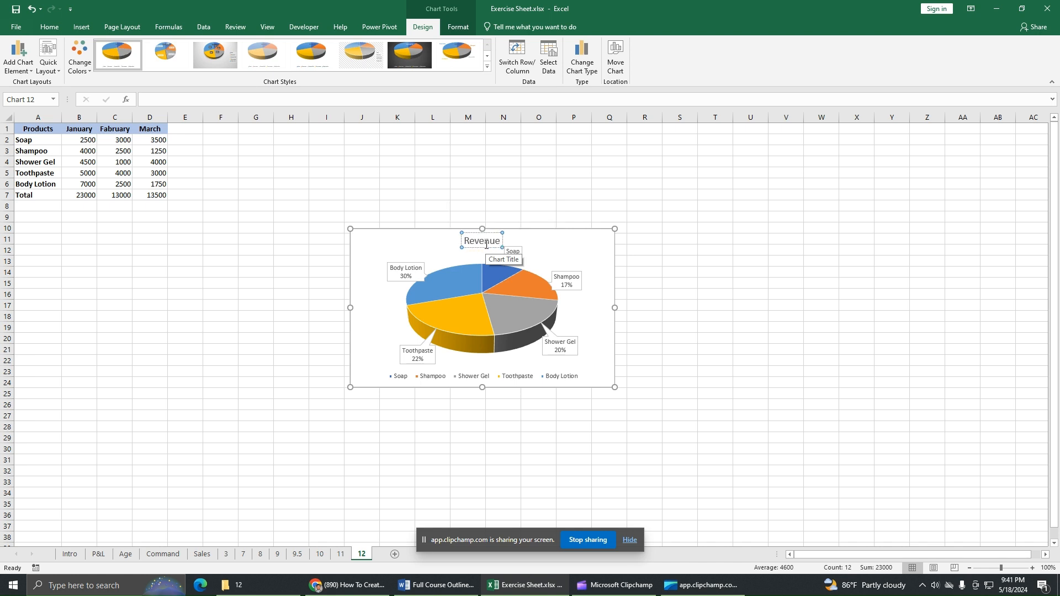
text( by produ)
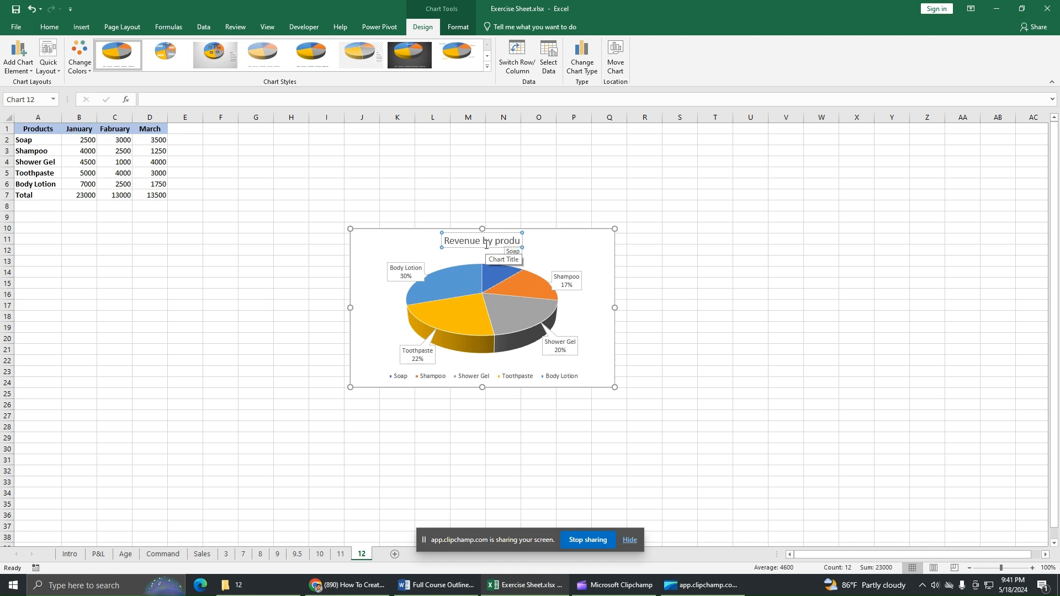
text(cts in)
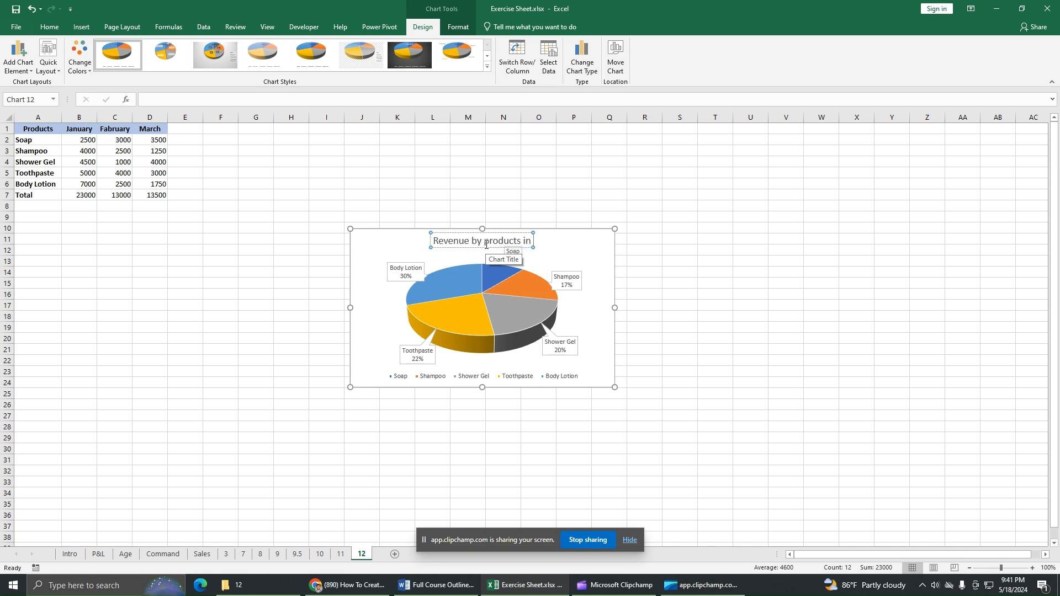
text( January)
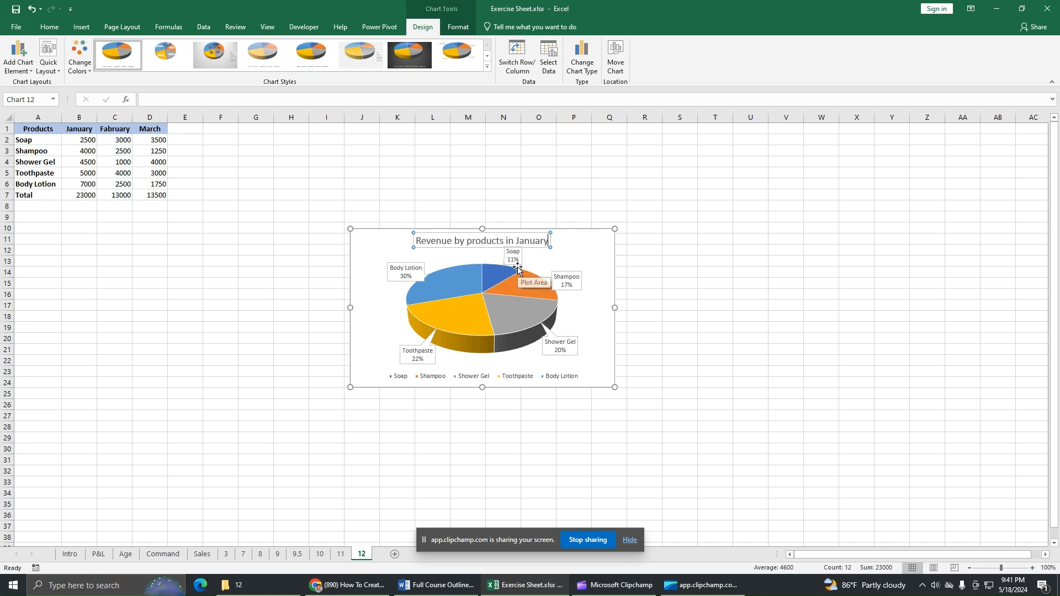
click(380, 247)
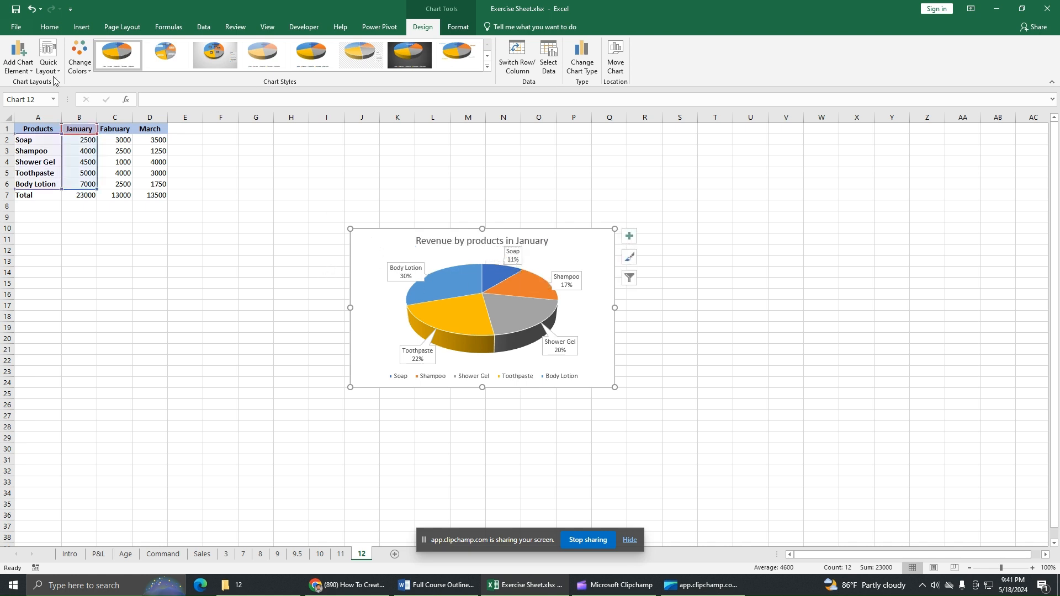
Step: Browse the Chart Title, Data Labels and Legend element options unchanged, then view the Change Colors palettes
click(18, 58)
mouse_move(46, 87)
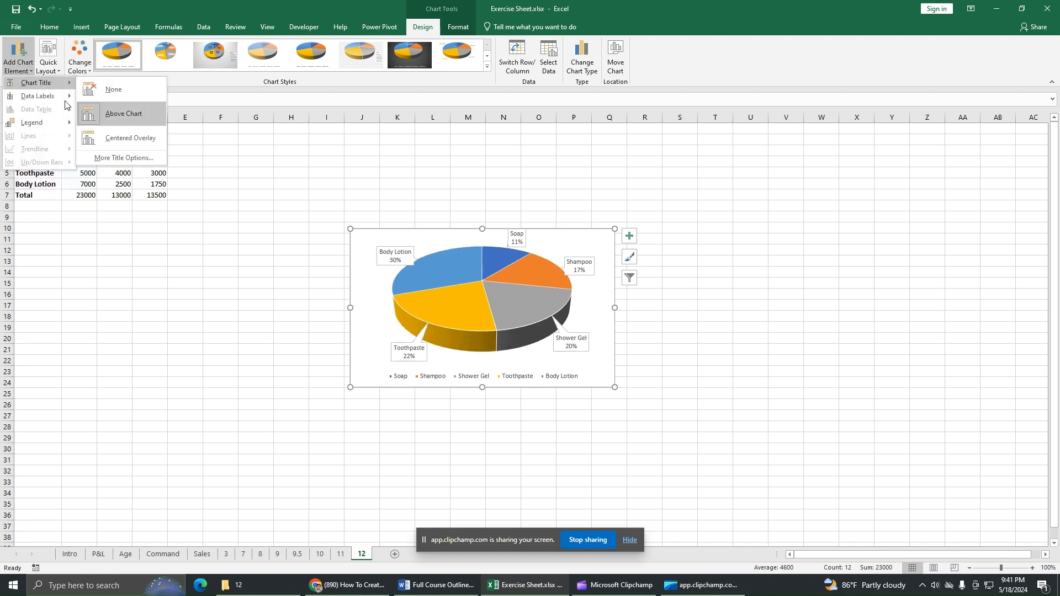
mouse_move(37, 96)
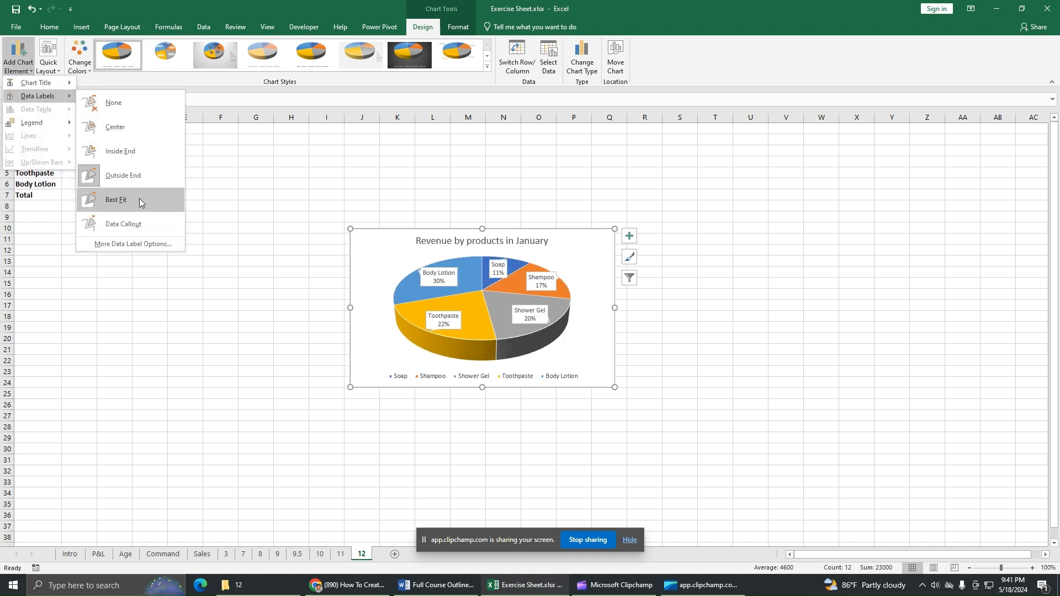
mouse_move(60, 122)
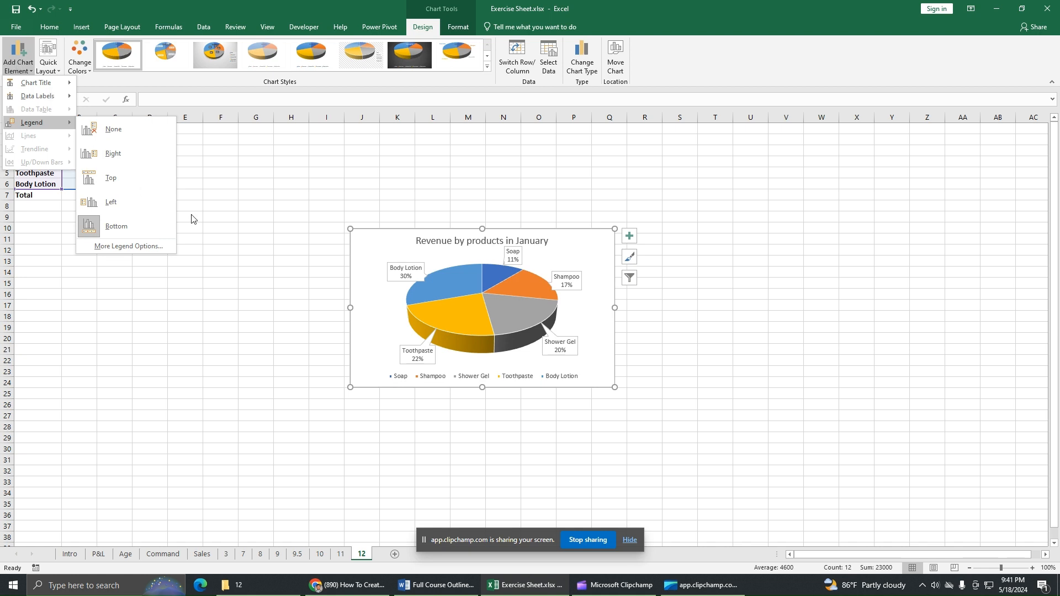
click(238, 221)
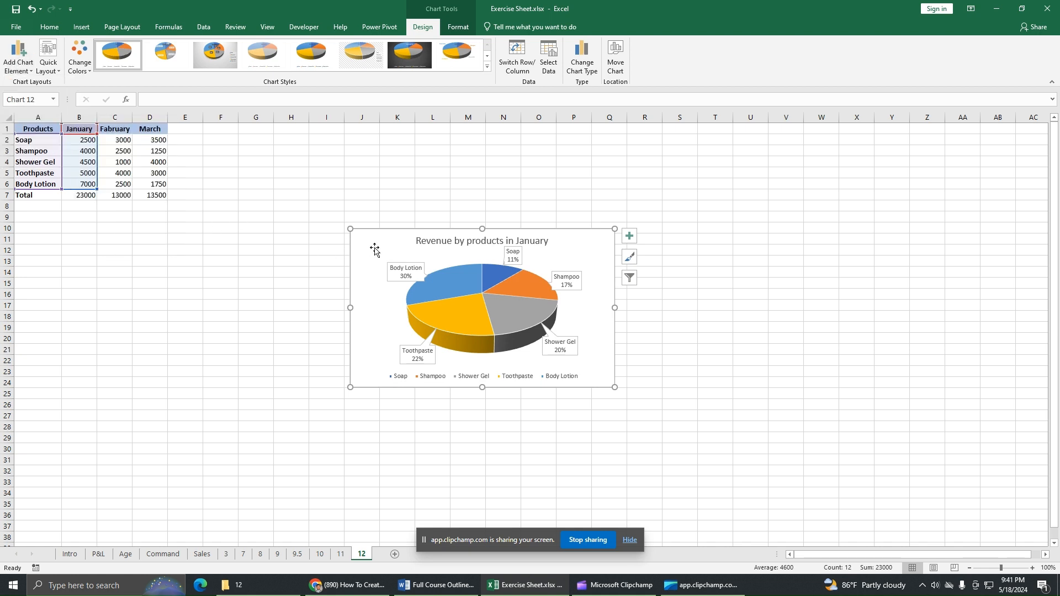
click(85, 65)
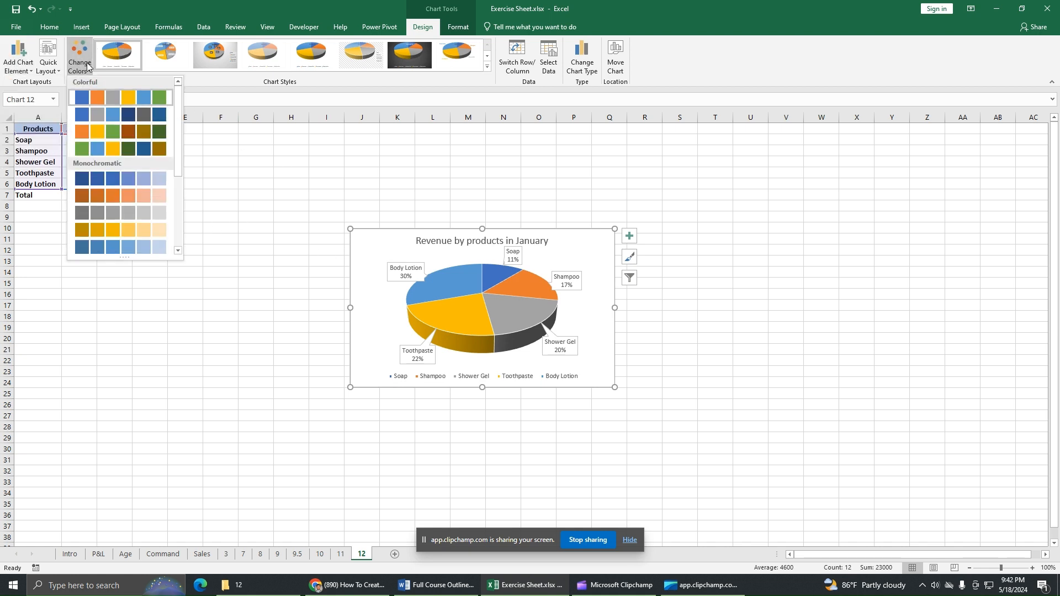
Step: Try a hatched chart style and Shape Fill colours, then undo back to the original white style
click(272, 88)
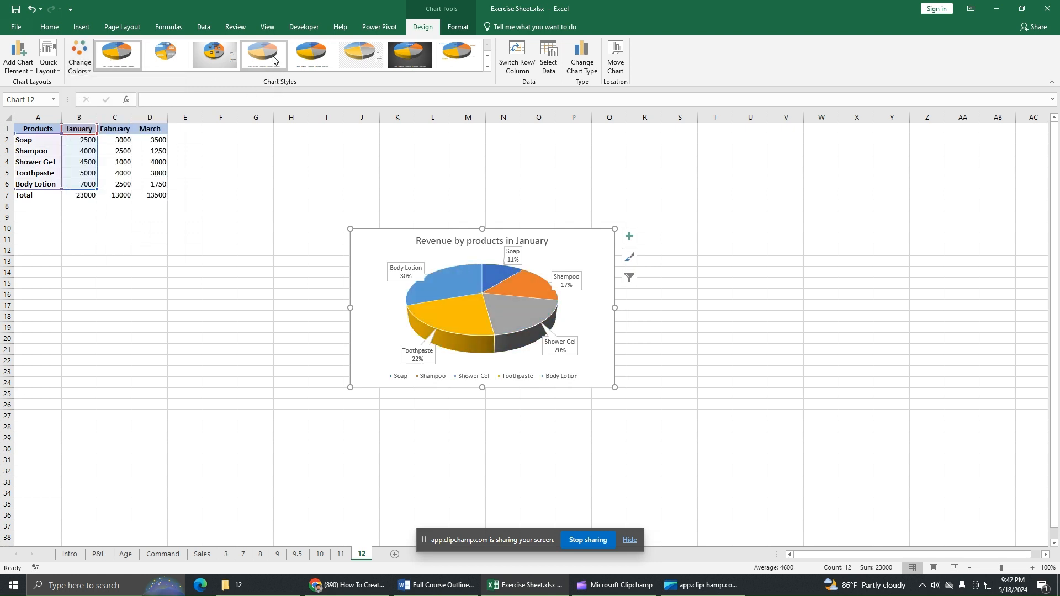
click(353, 60)
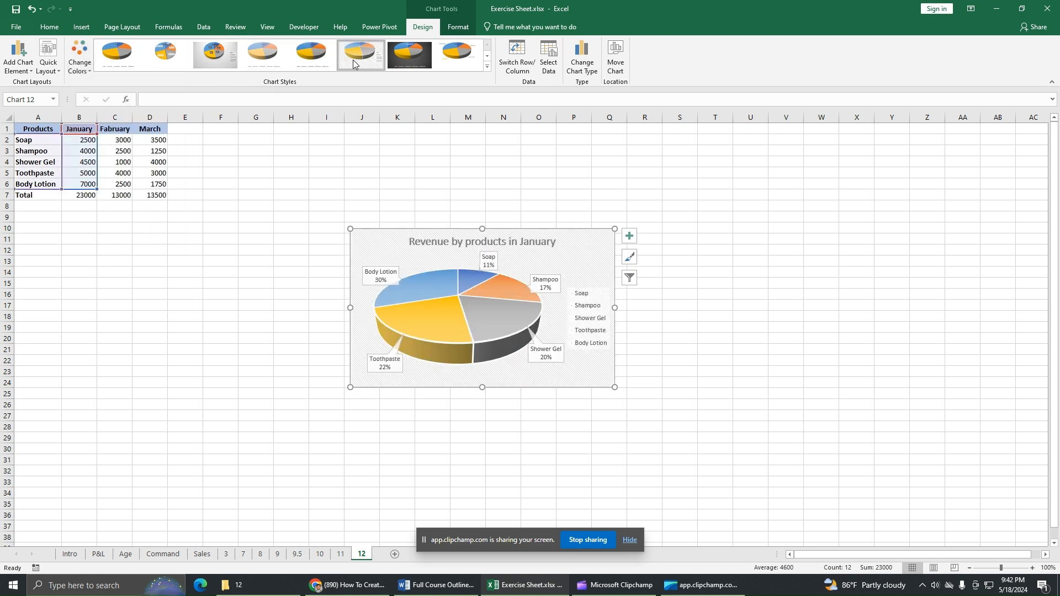
click(459, 28)
click(426, 44)
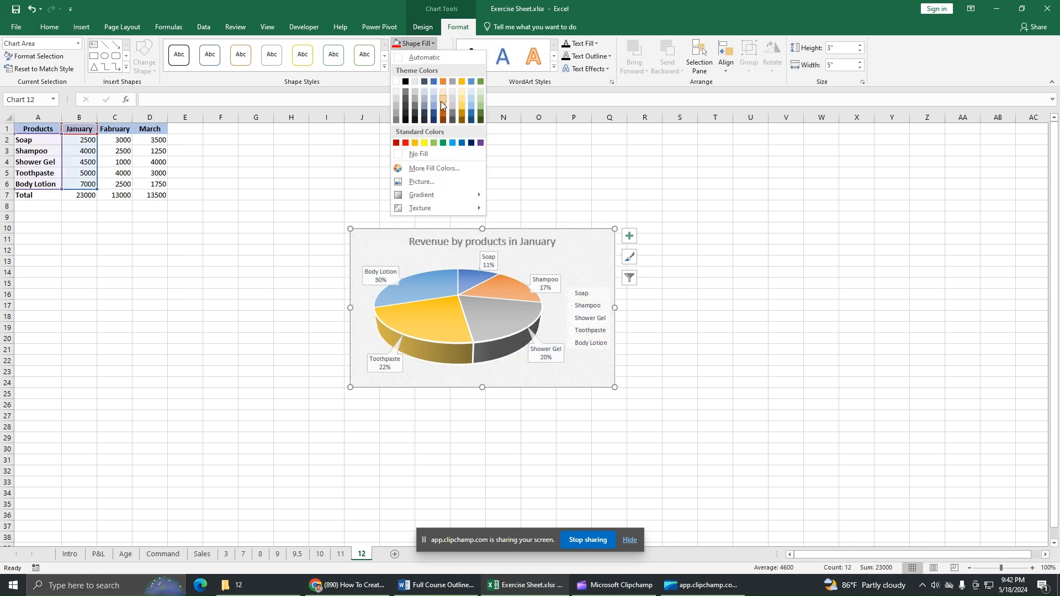
click(566, 181)
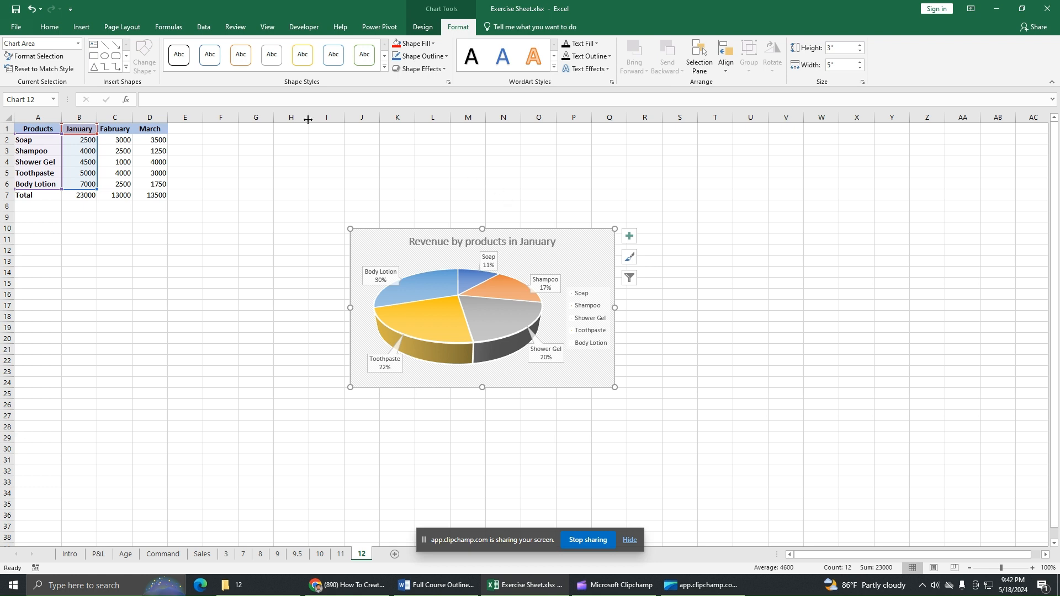
click(31, 9)
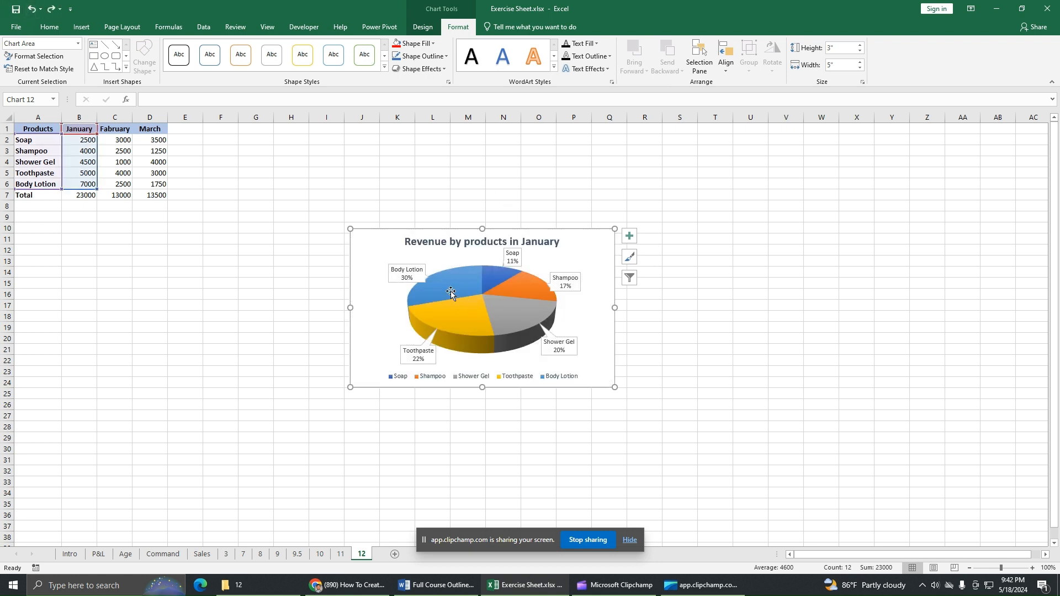
click(522, 294)
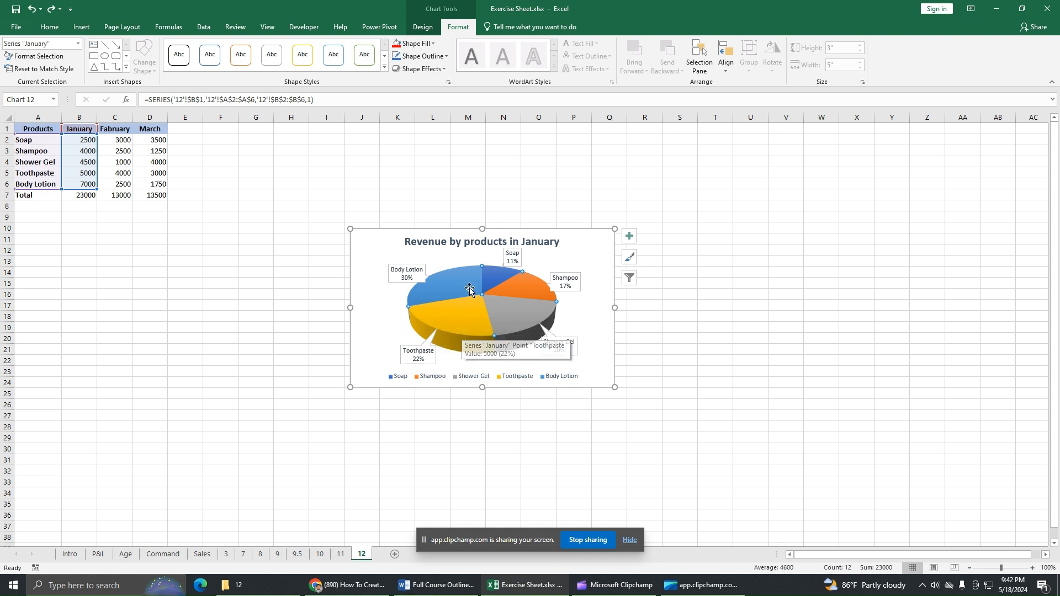
Step: Explode the yellow Toothpaste slice by dragging it outward from the 3-D pie
click(450, 324)
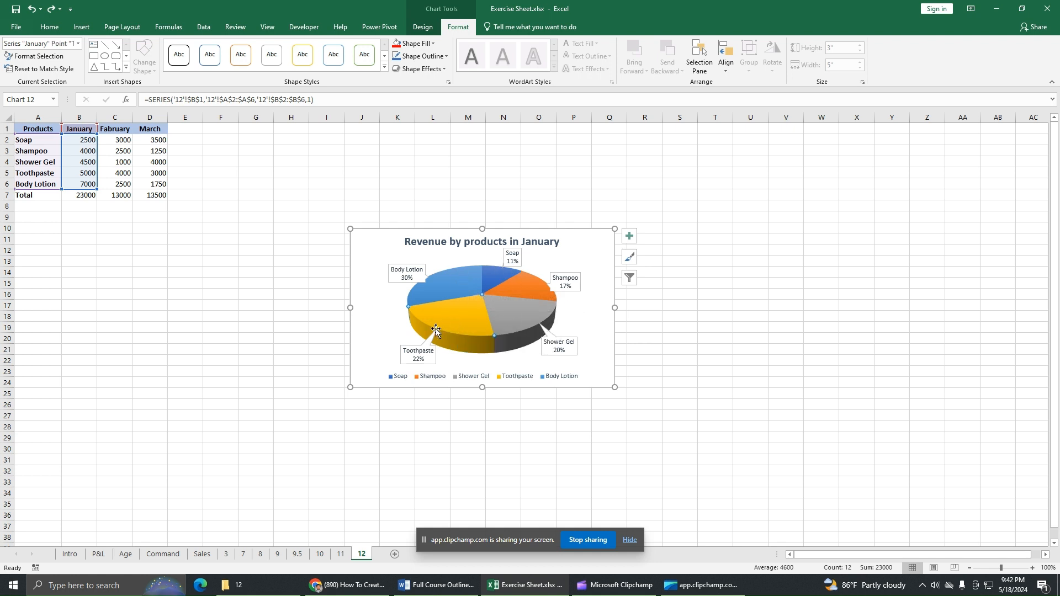
mouse_move(456, 323)
drag(456, 321, 448, 331)
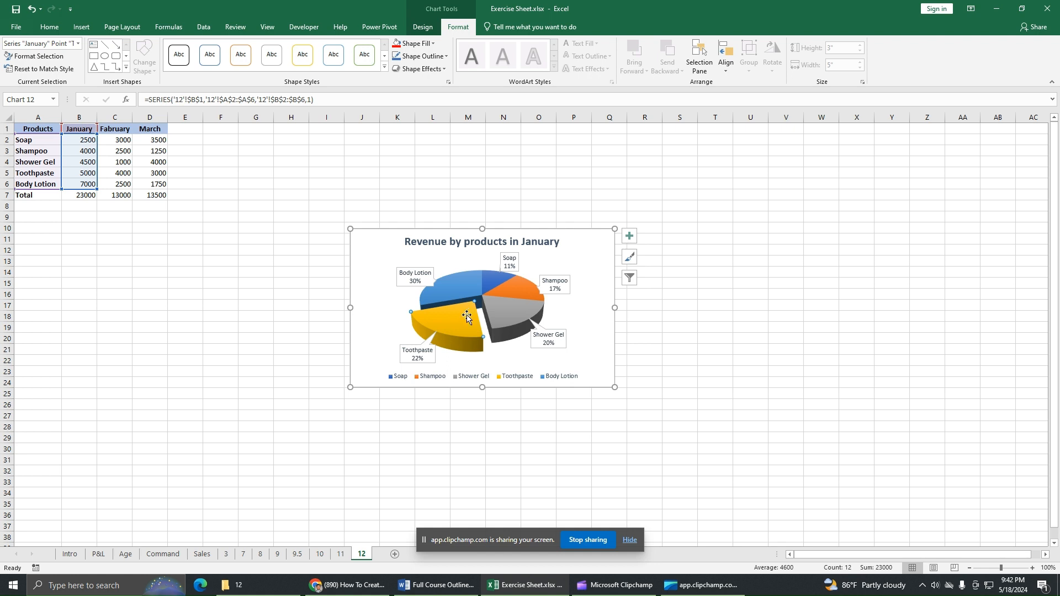
drag(458, 325, 451, 330)
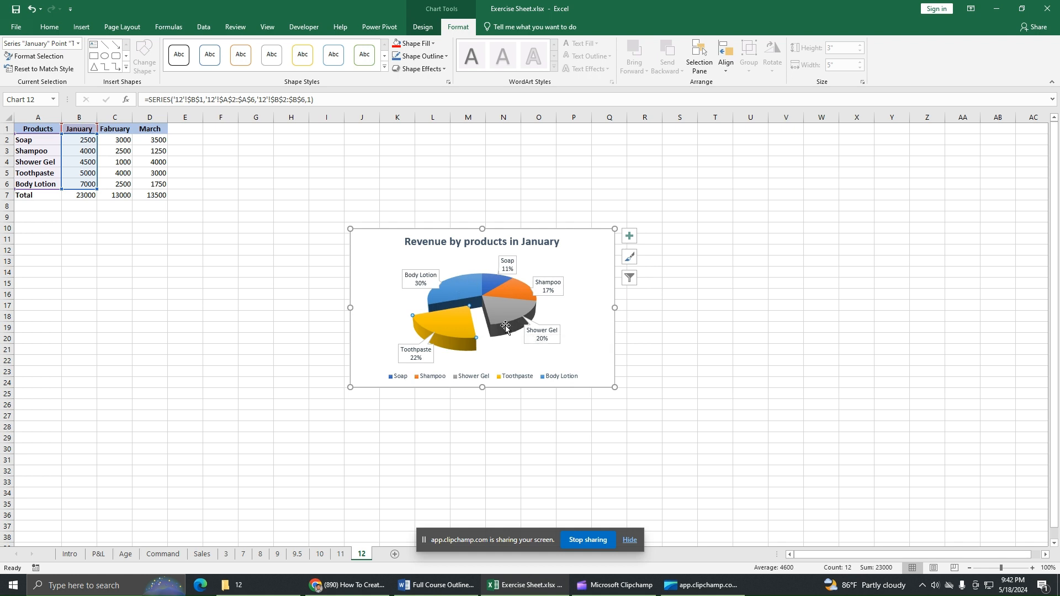
mouse_move(506, 327)
Step: Fill the Toothpaste slice Light Green using the Home Fill Color menu
click(49, 26)
click(178, 65)
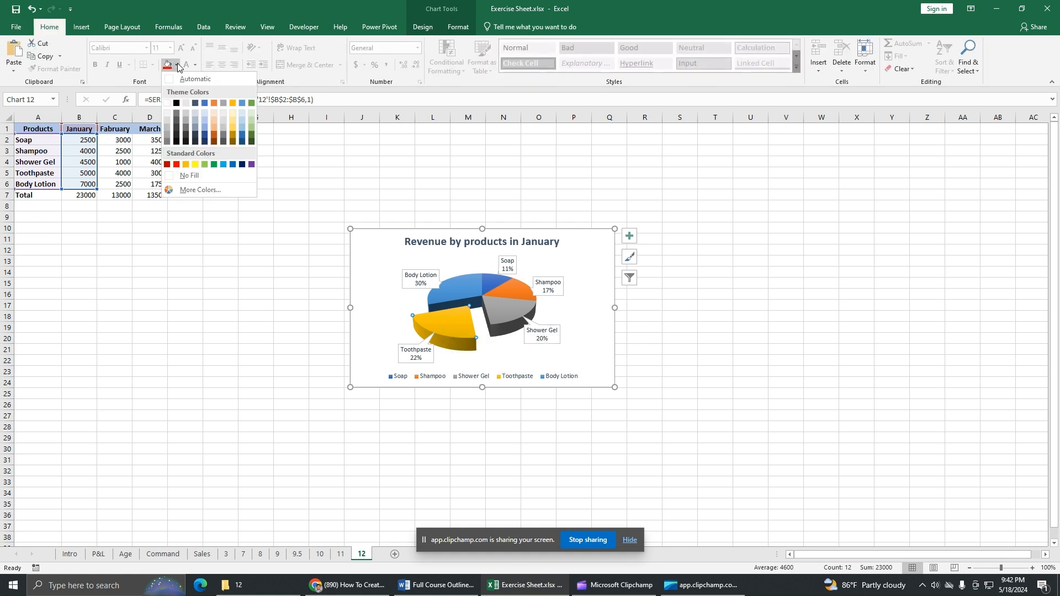
click(204, 164)
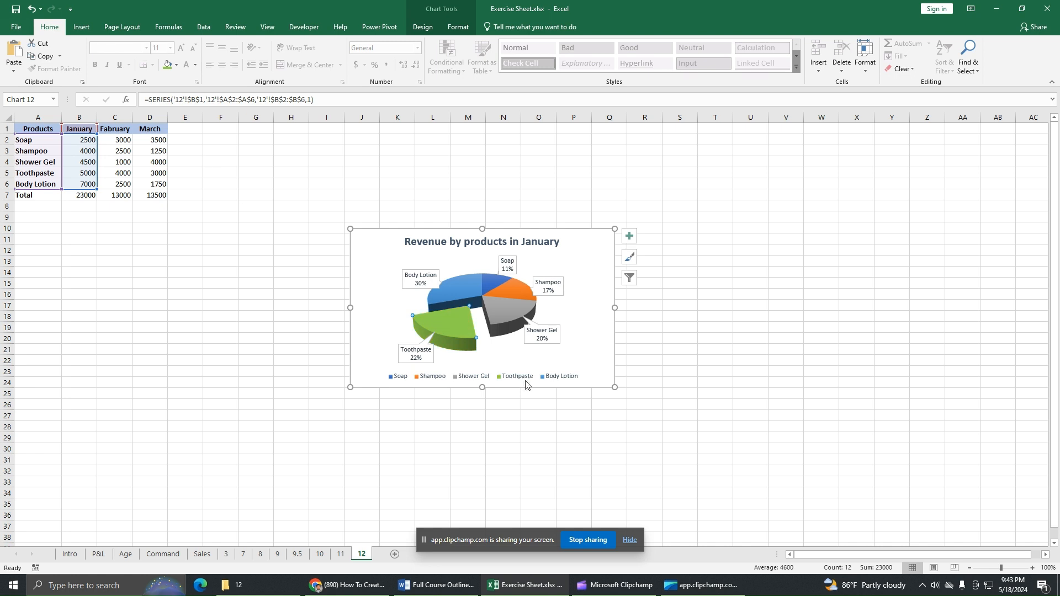
click(428, 358)
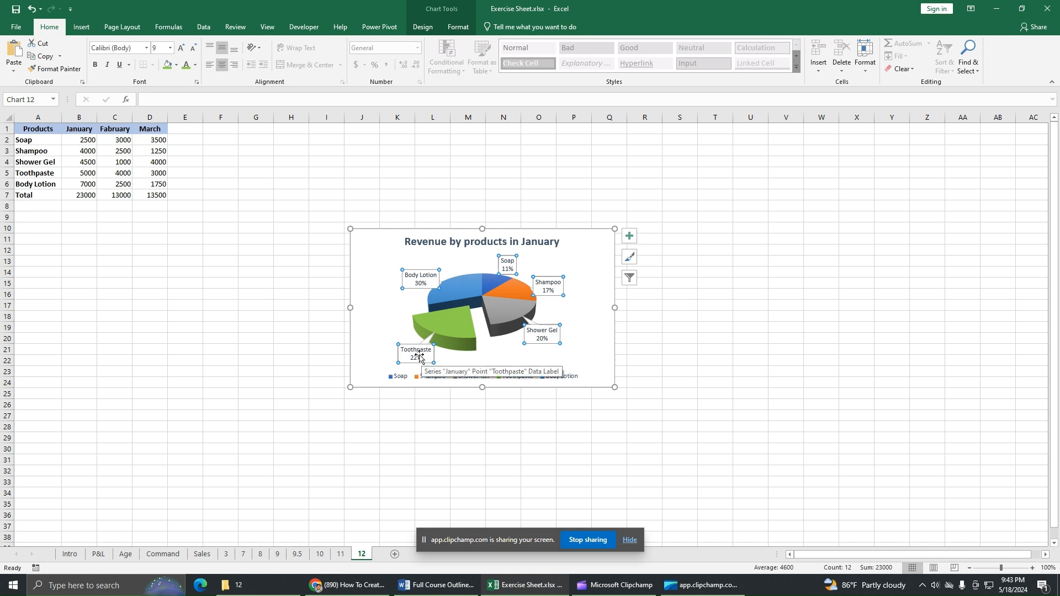
Step: Make the Toothpaste 22% label bold at 10.5 pt with a light blue fill
click(429, 362)
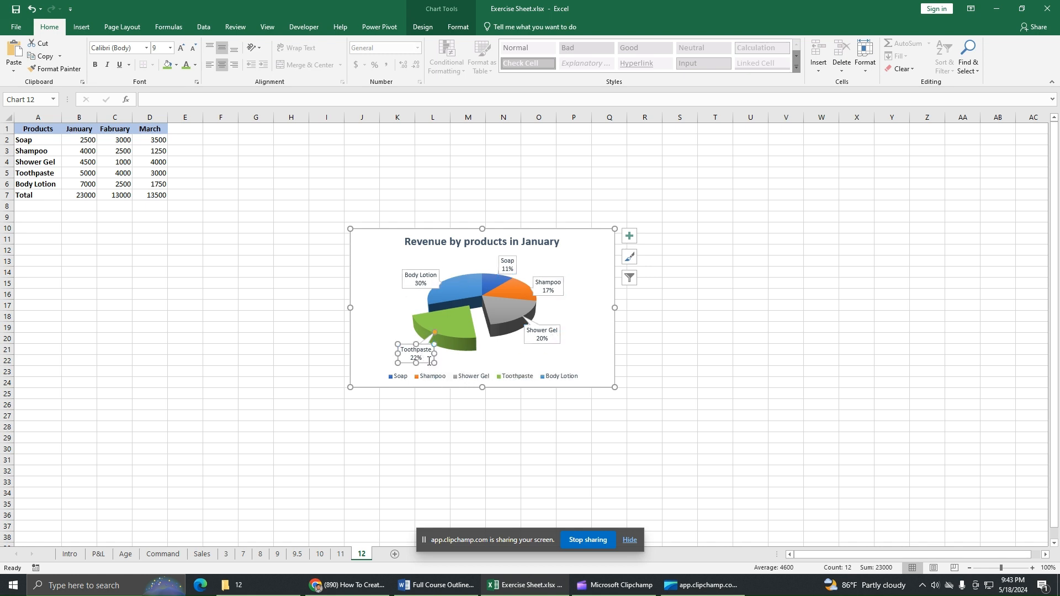
click(95, 65)
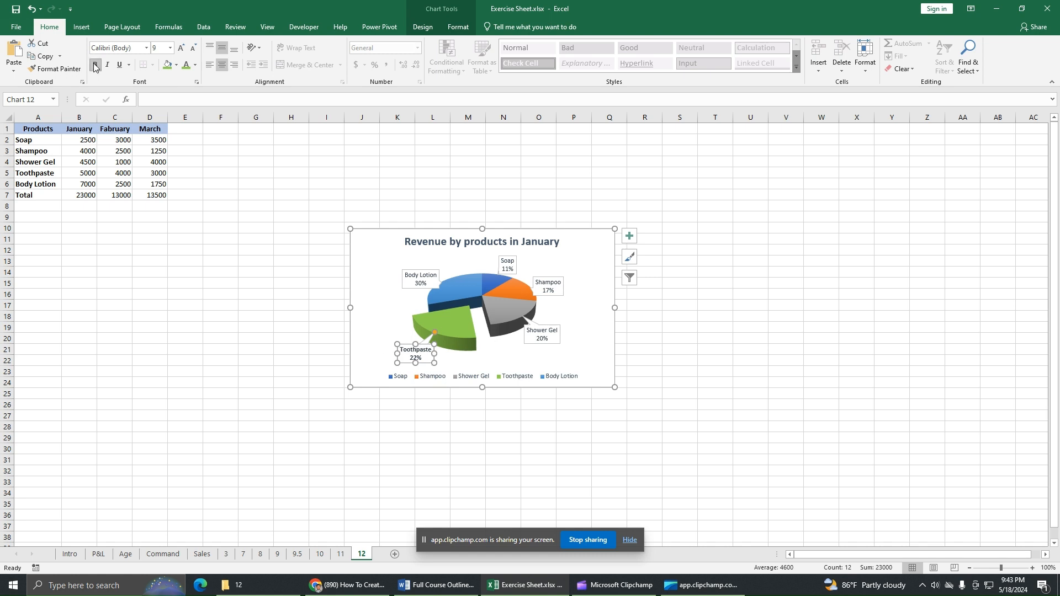
click(182, 48)
click(177, 65)
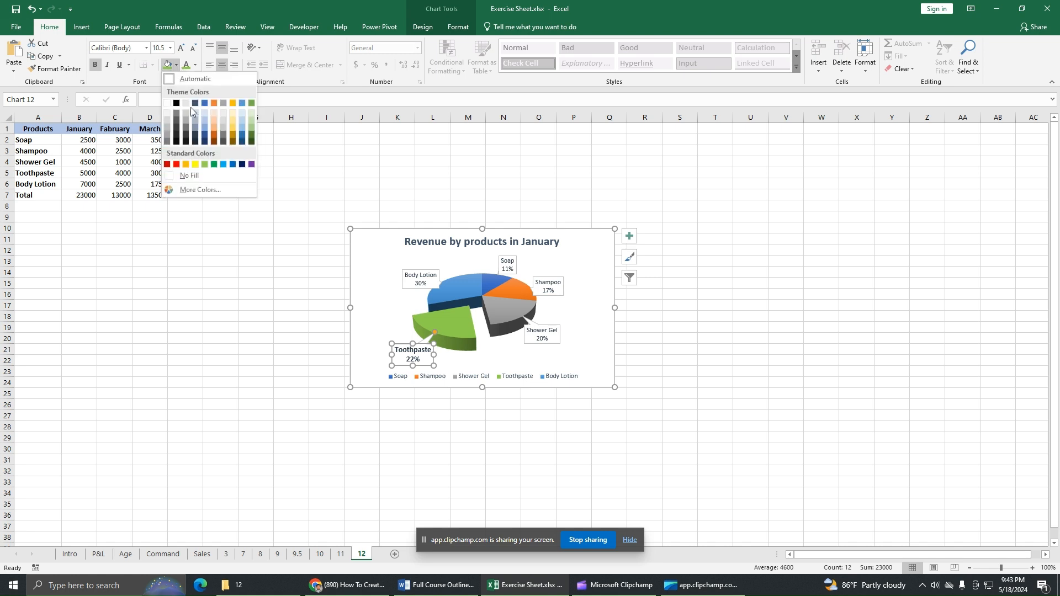
click(201, 118)
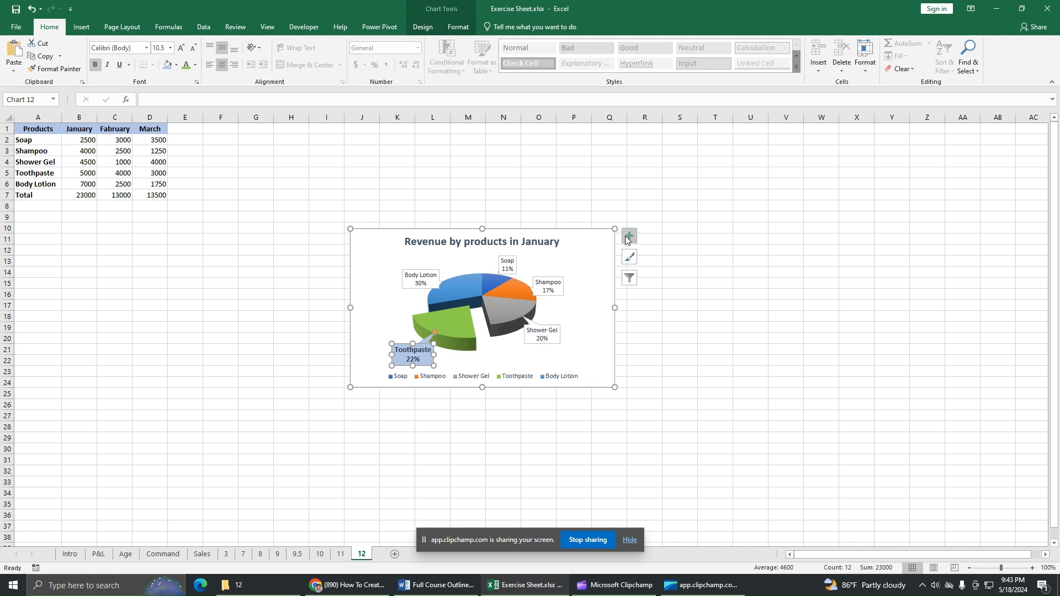
Step: Use the chart filters to drop Shampoo from the January pie chart
click(630, 258)
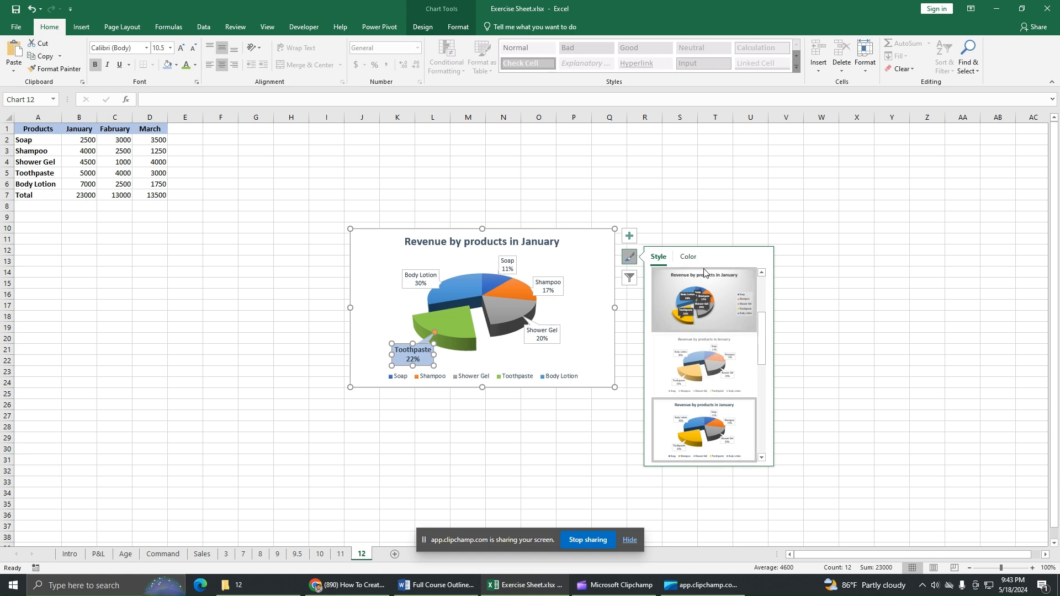
click(690, 257)
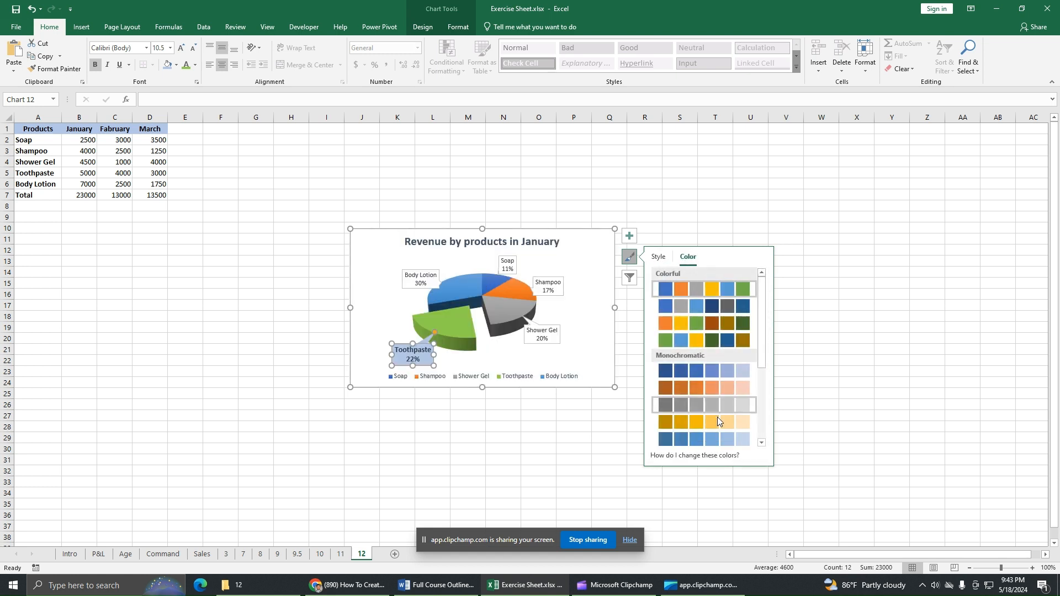
click(630, 279)
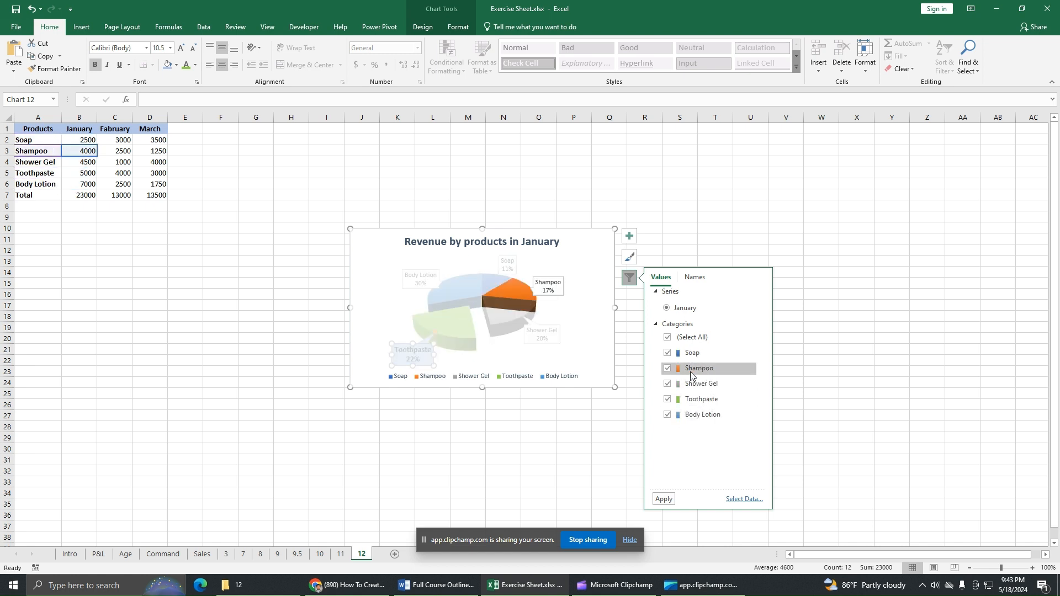
click(664, 500)
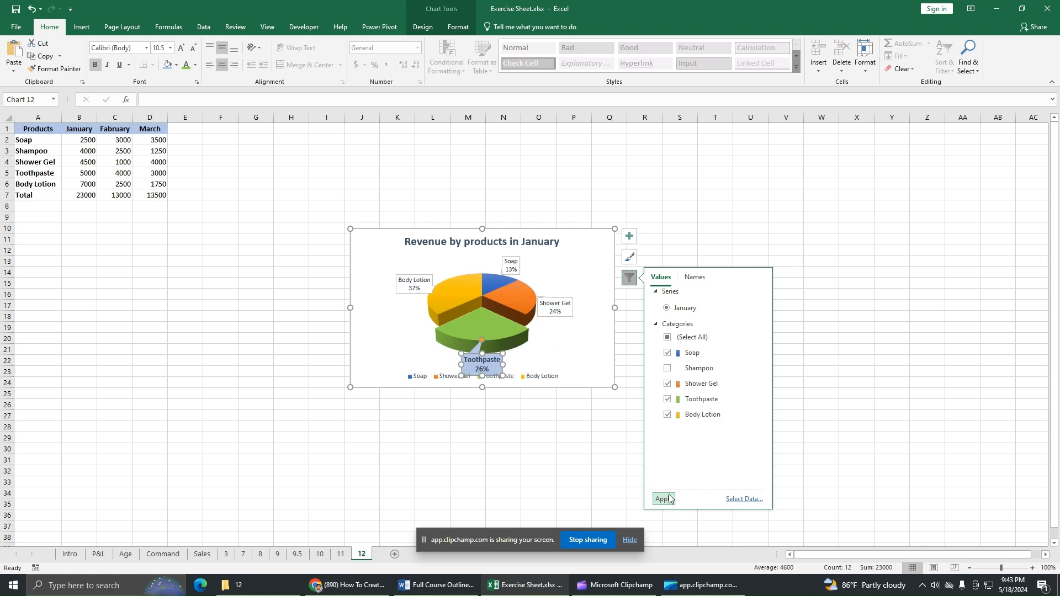
Step: Put Shampoo back into the pie, then close the filter panel and deselect the chart
click(667, 368)
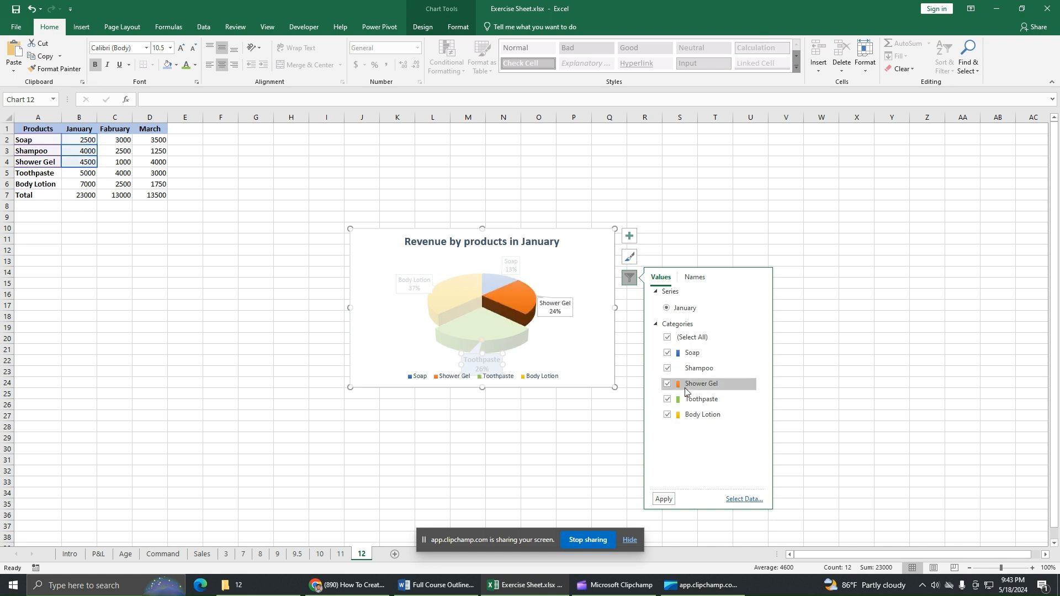
click(664, 500)
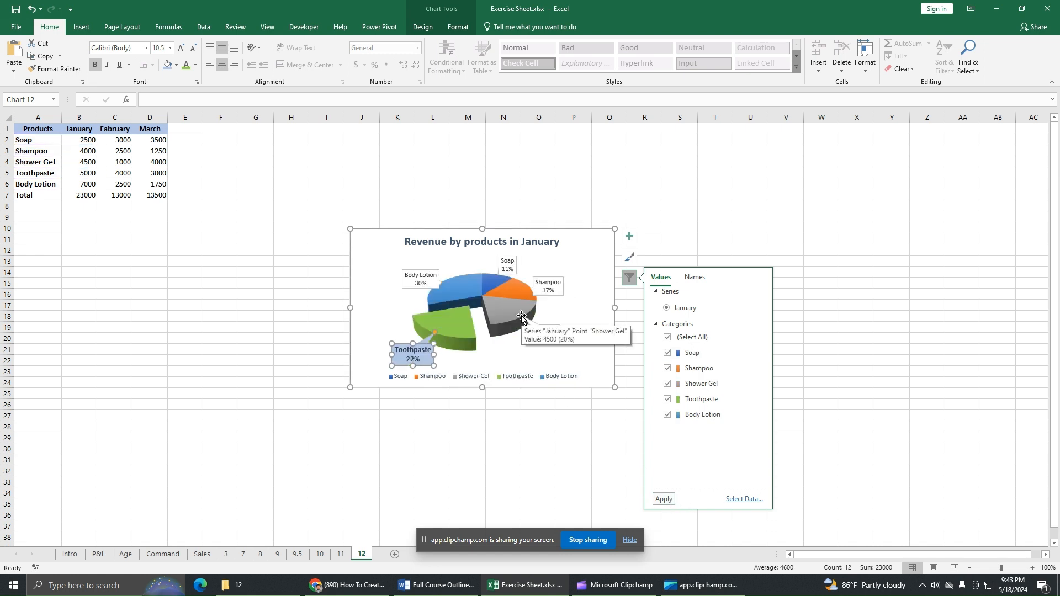
click(695, 278)
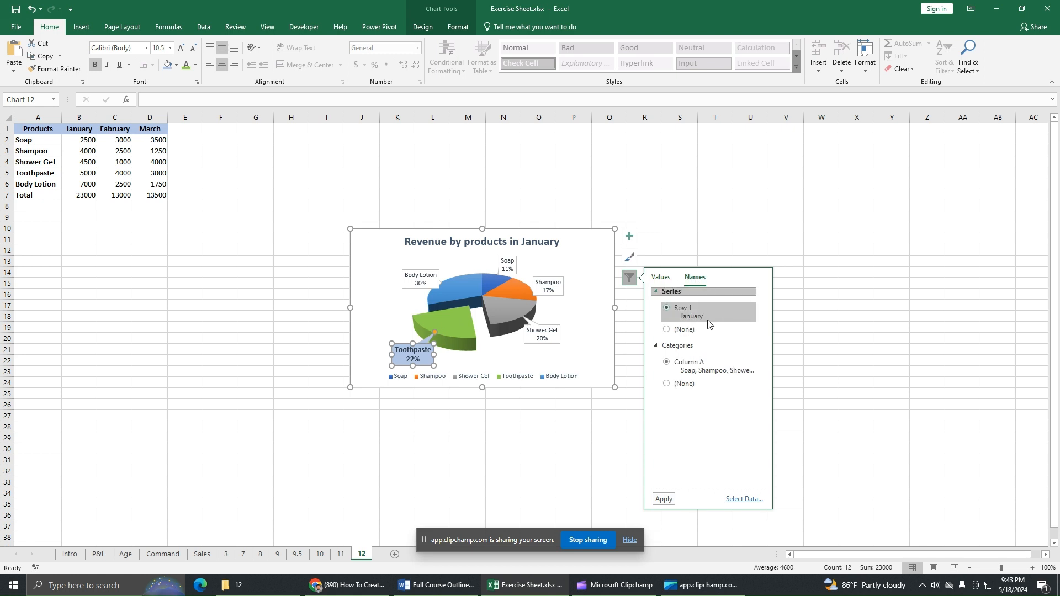
click(669, 281)
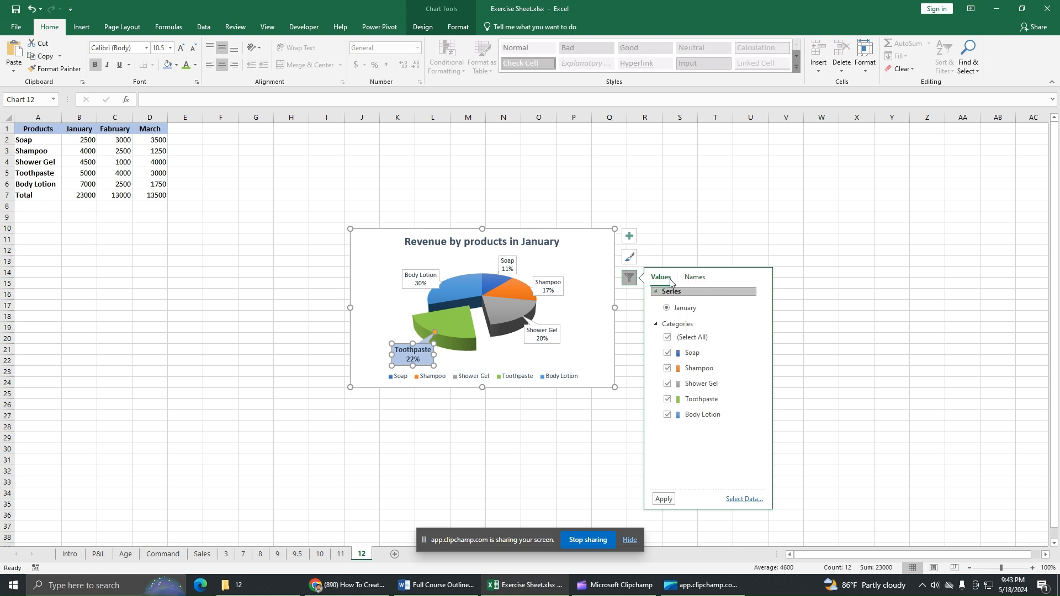
click(534, 196)
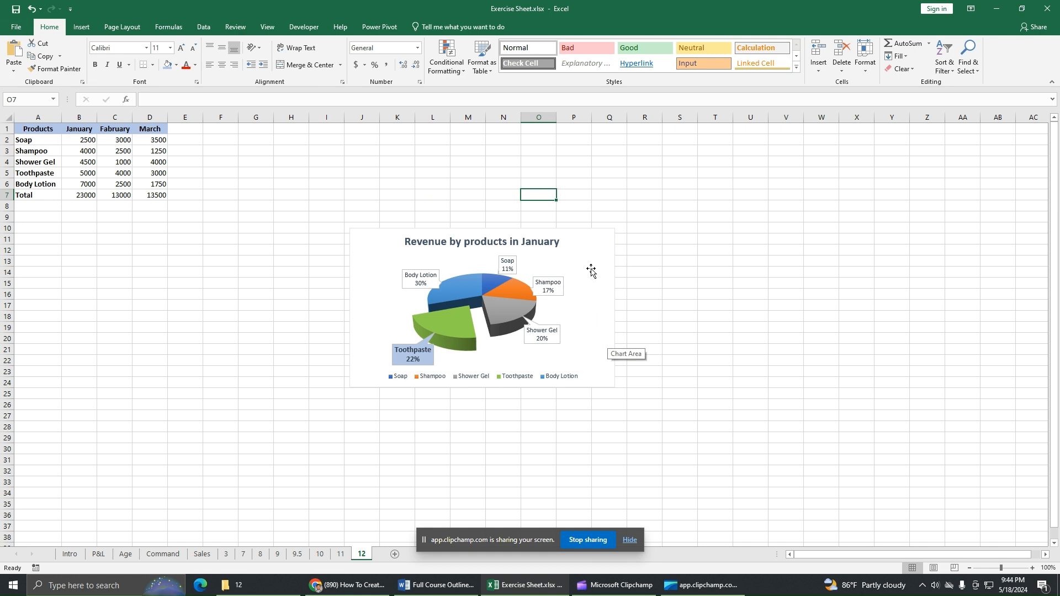
Step: Move the whole pie chart left beneath the product table, undoing accidental plot-area moves
drag(587, 265, 436, 299)
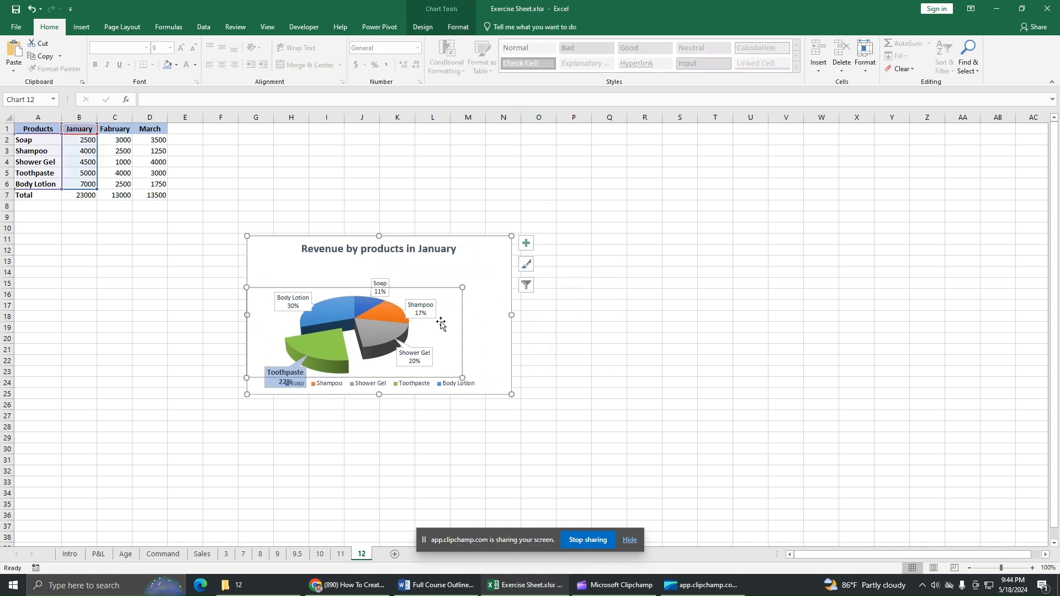
click(33, 8)
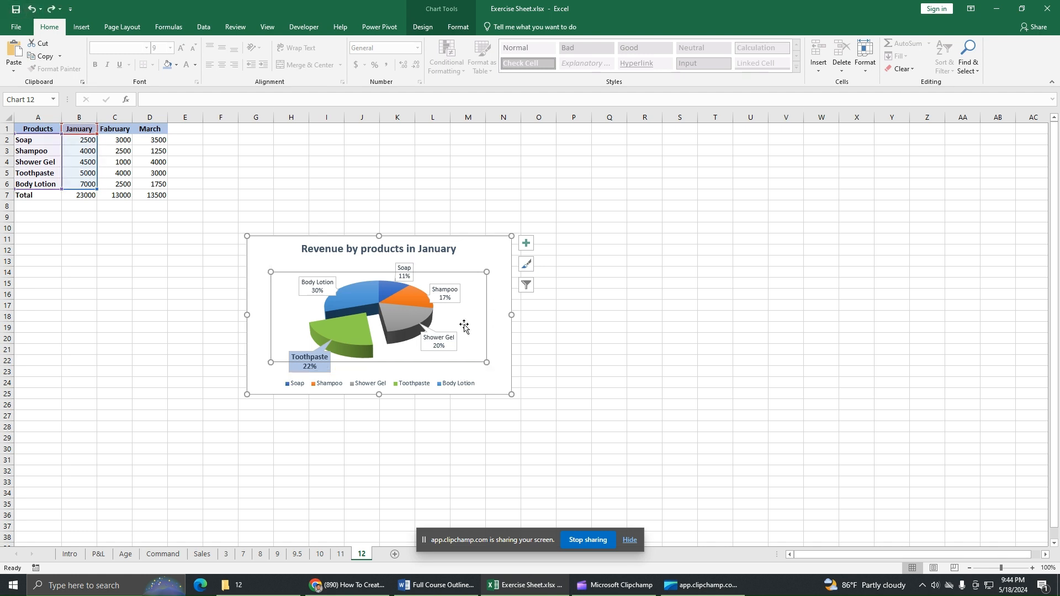
click(480, 260)
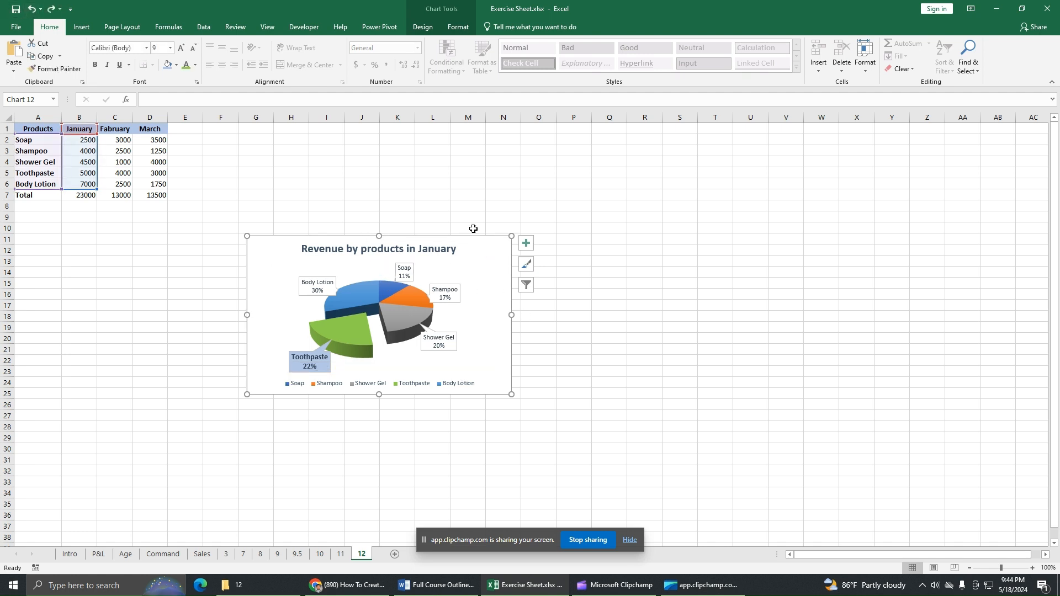
click(468, 322)
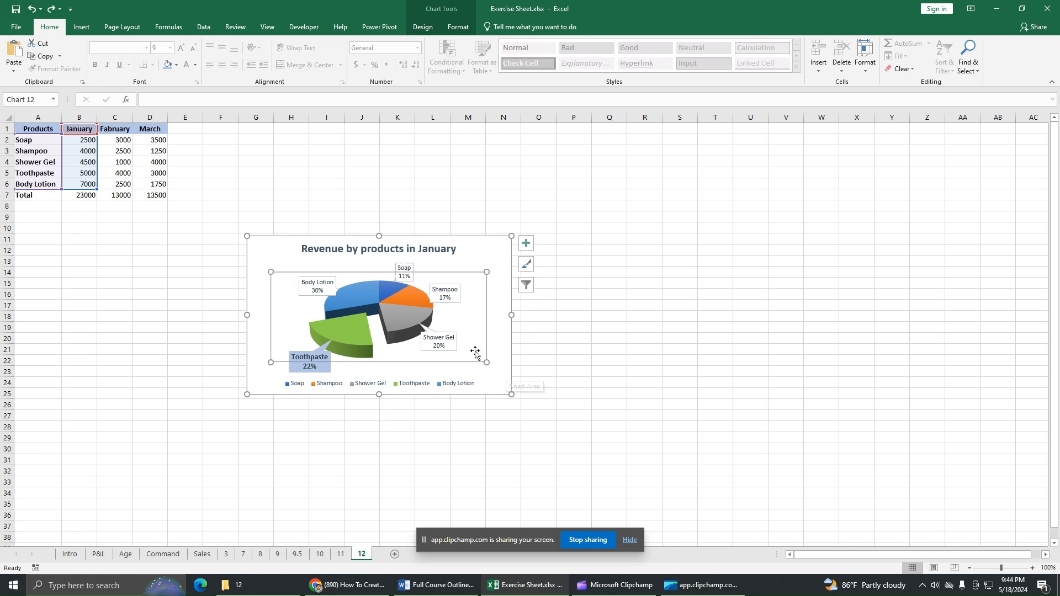
drag(423, 348, 399, 381)
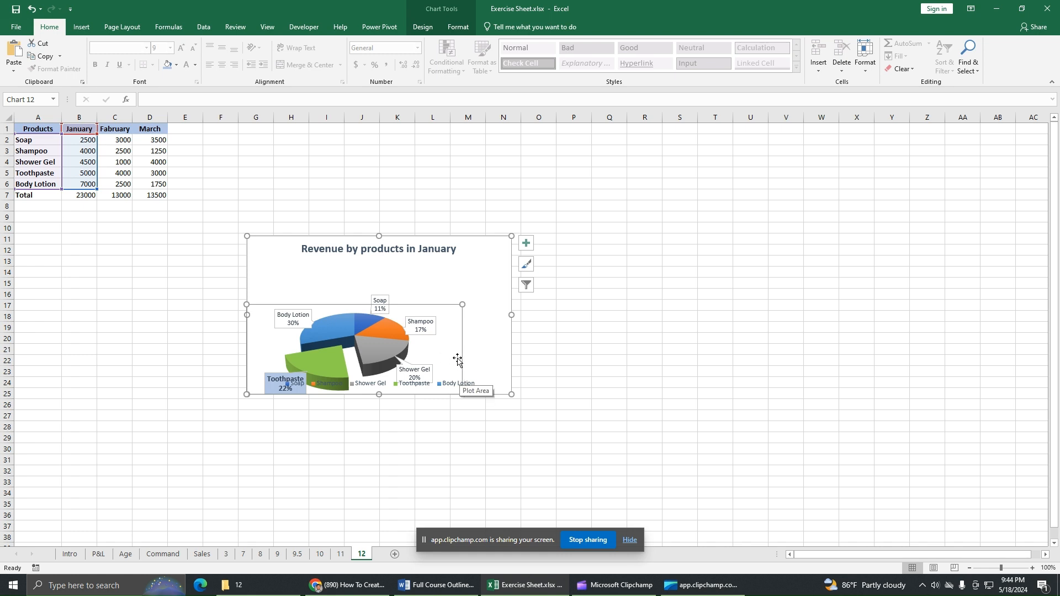
click(32, 11)
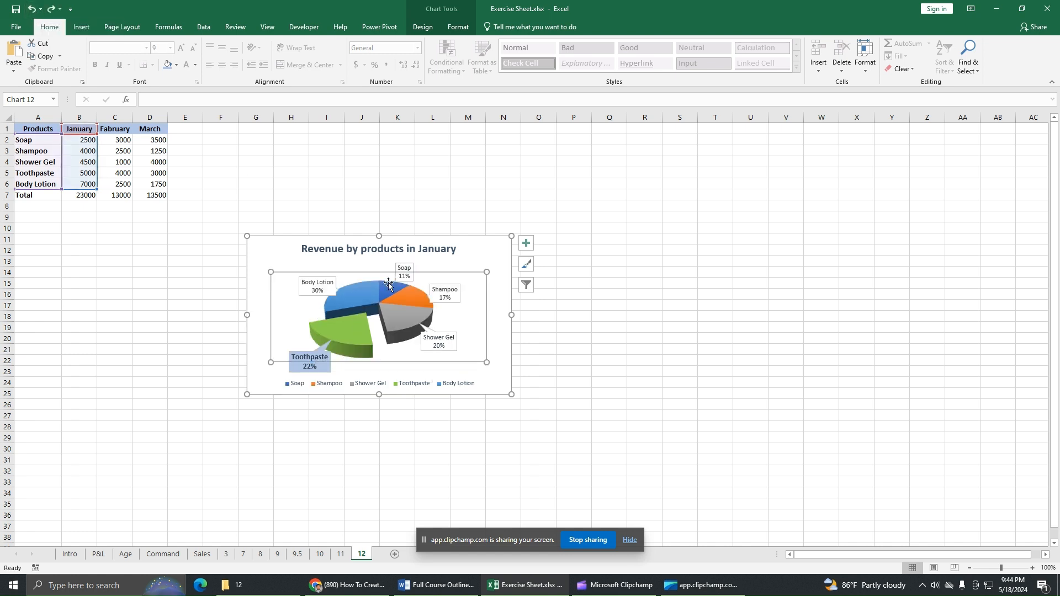
click(497, 255)
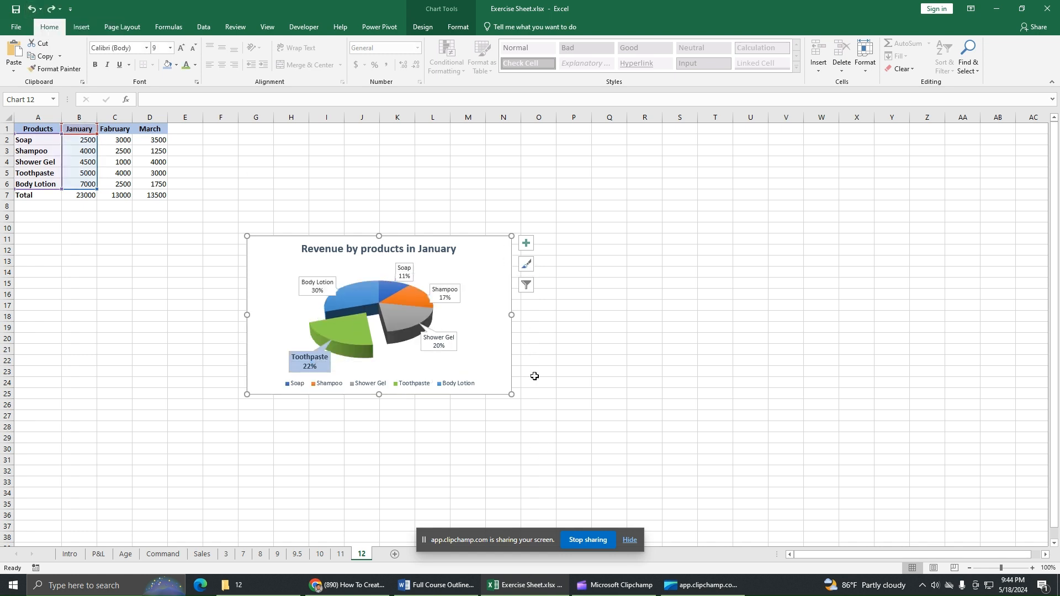
drag(484, 251, 273, 245)
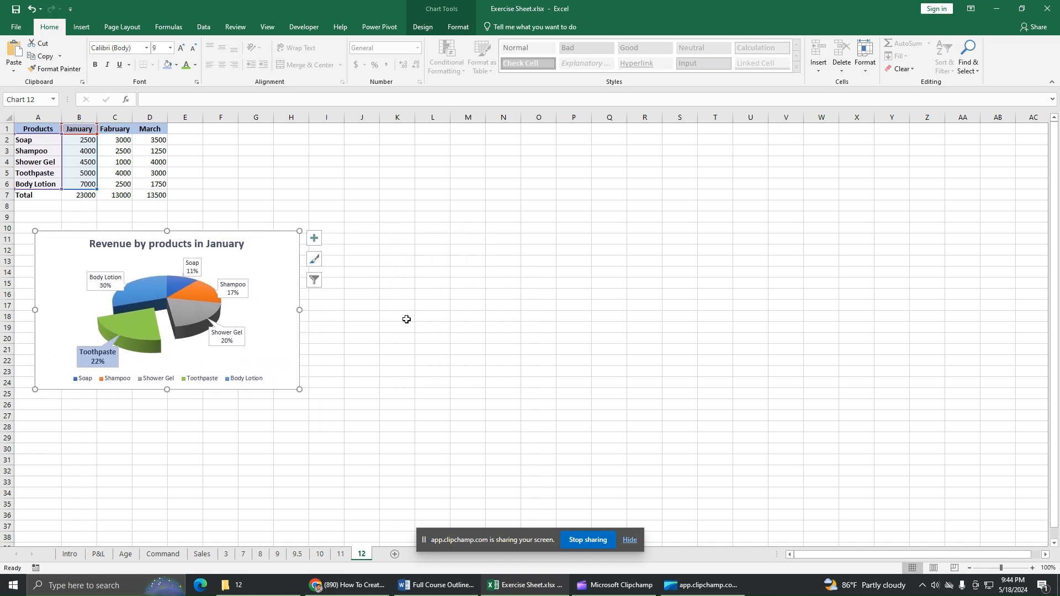
Step: Deselect the chart and select the Products and January columns, range A1:B6
click(431, 331)
click(512, 238)
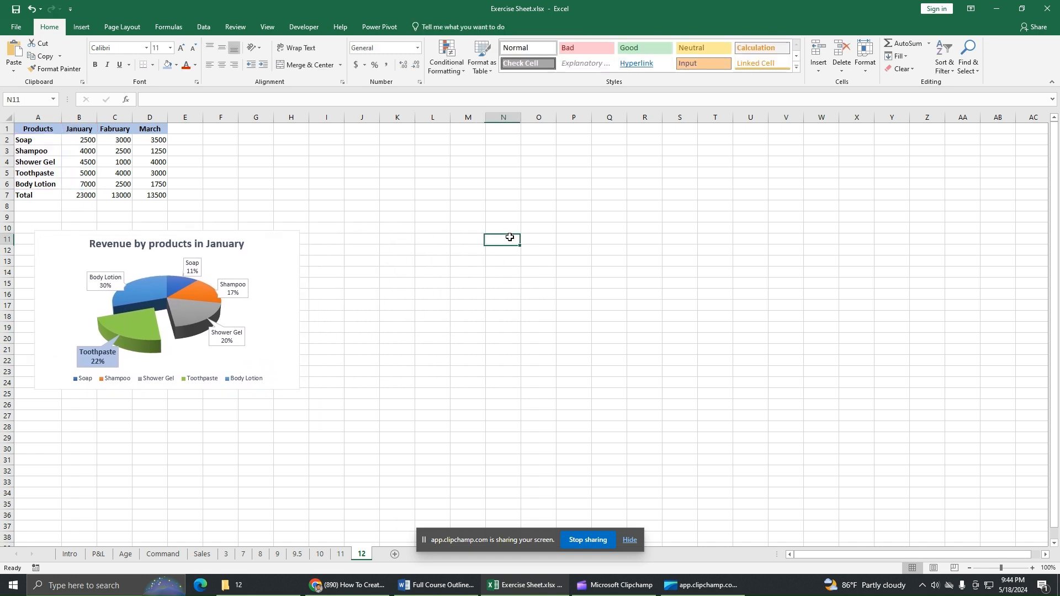
click(526, 303)
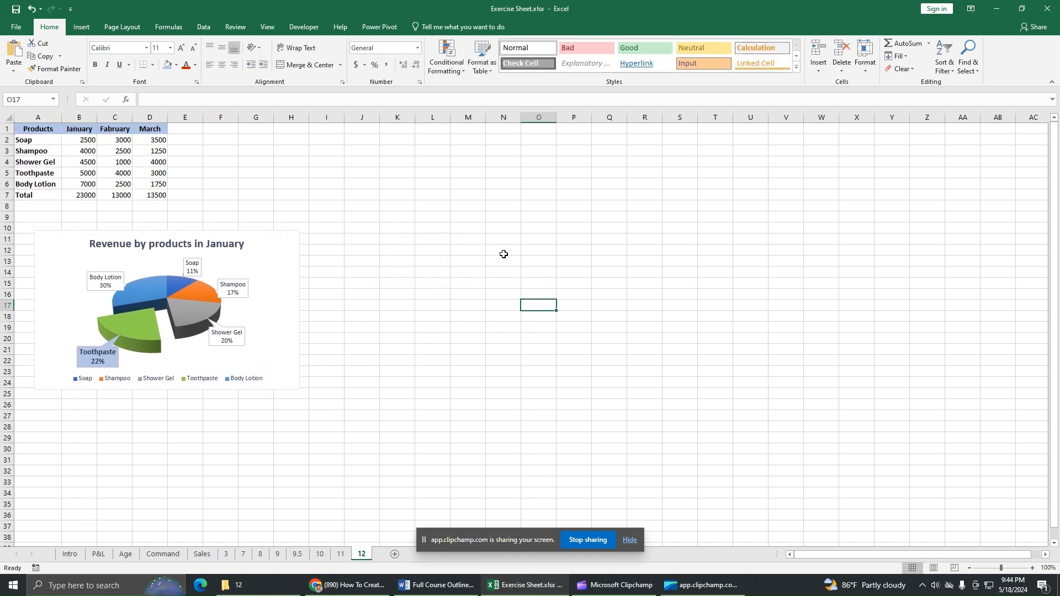
double_click(44, 129)
click(267, 171)
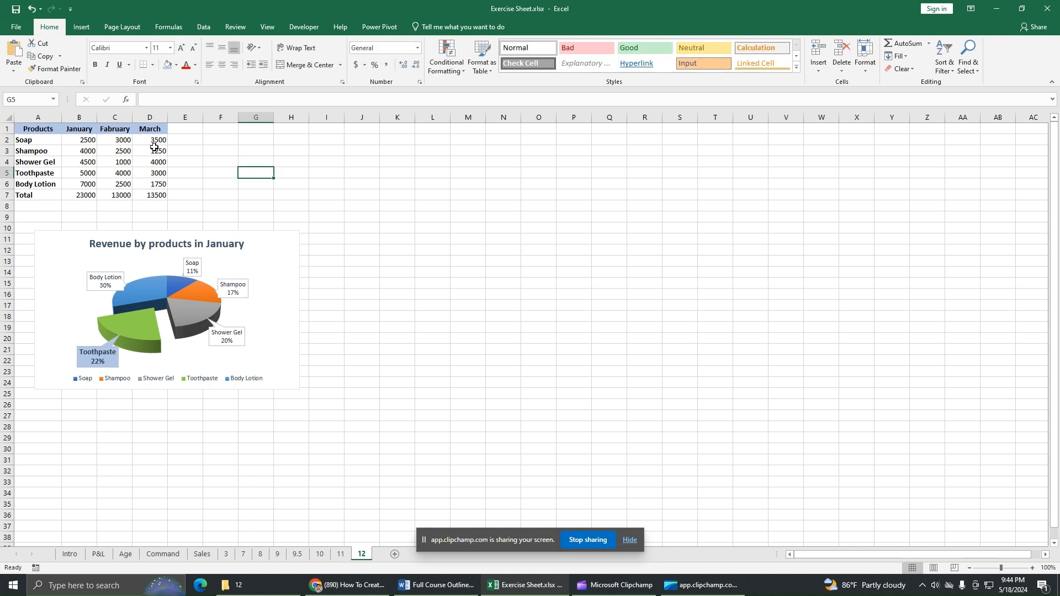
drag(31, 127, 85, 185)
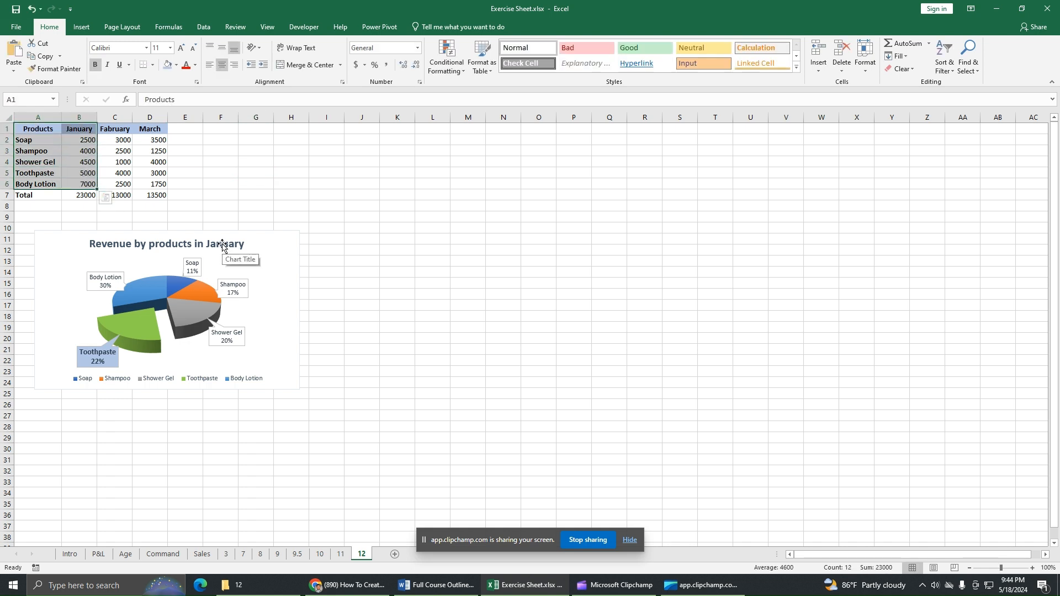
Step: Insert a doughnut chart of the January revenue data
click(79, 26)
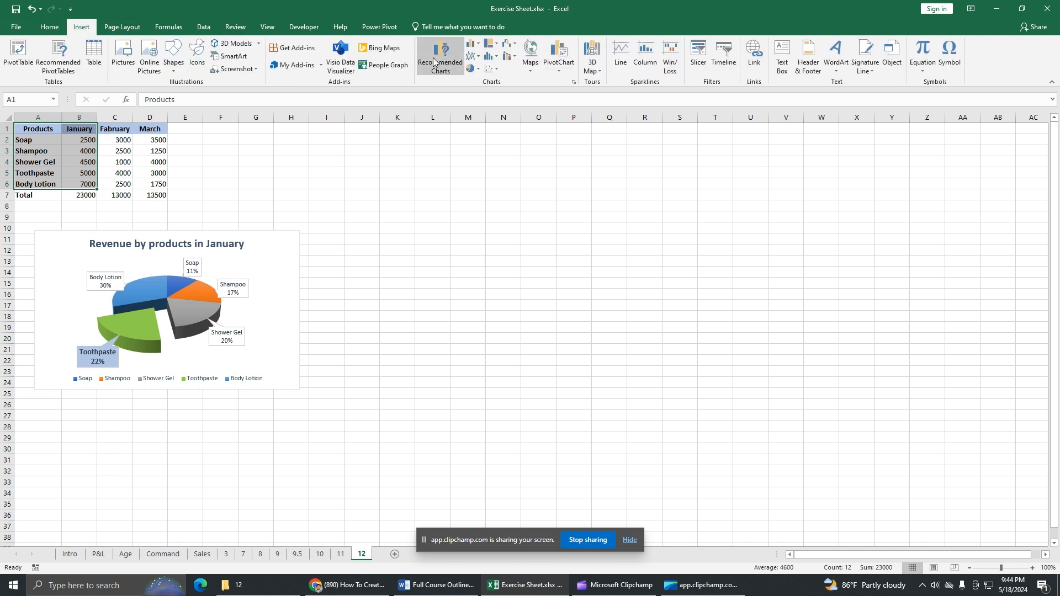
click(473, 73)
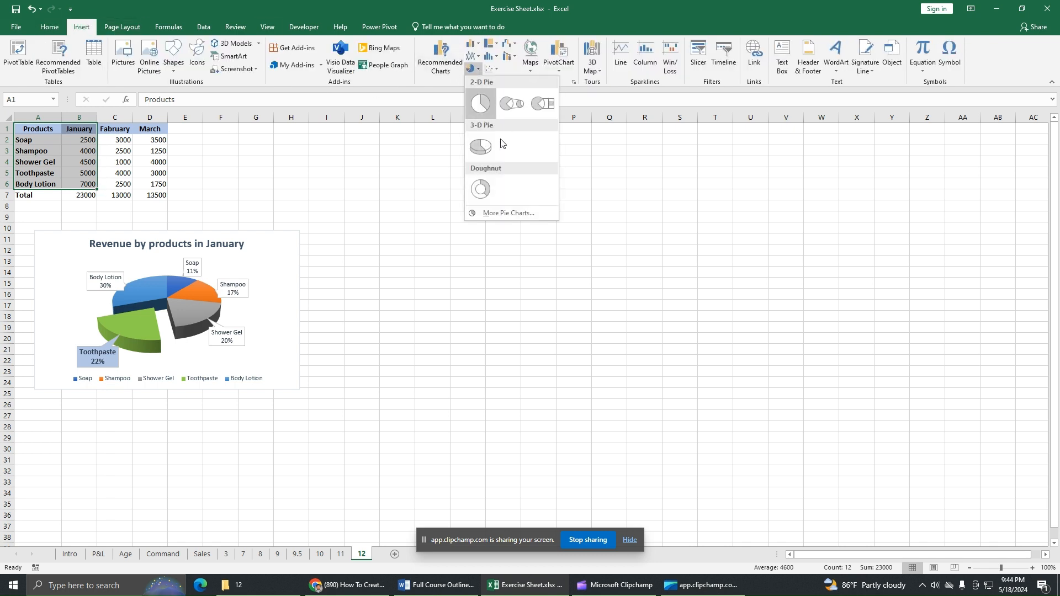
click(485, 191)
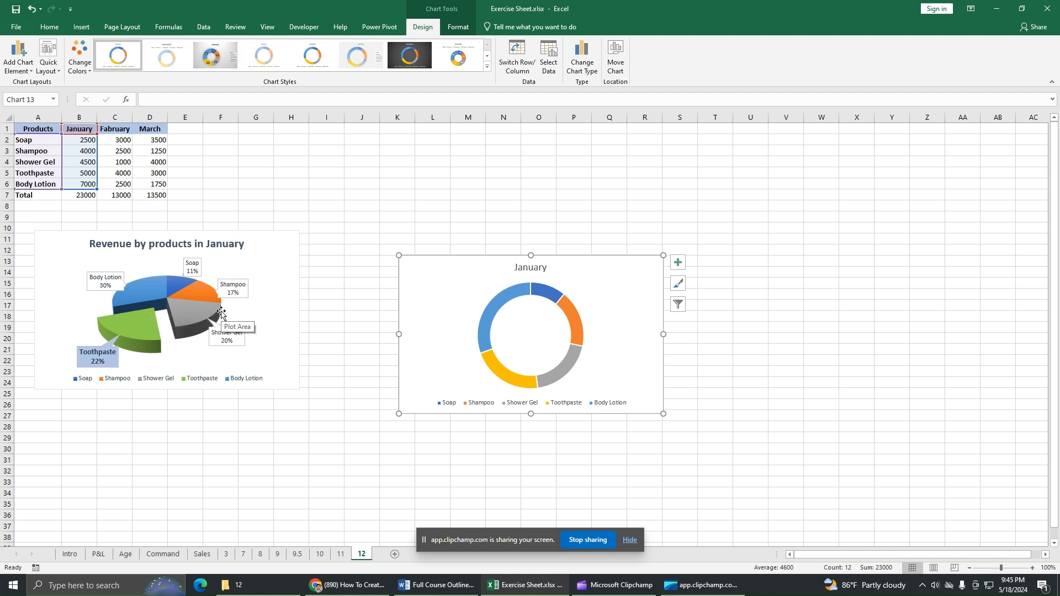
Step: Pull the orange Shampoo segment outward from the doughnut ring
click(572, 323)
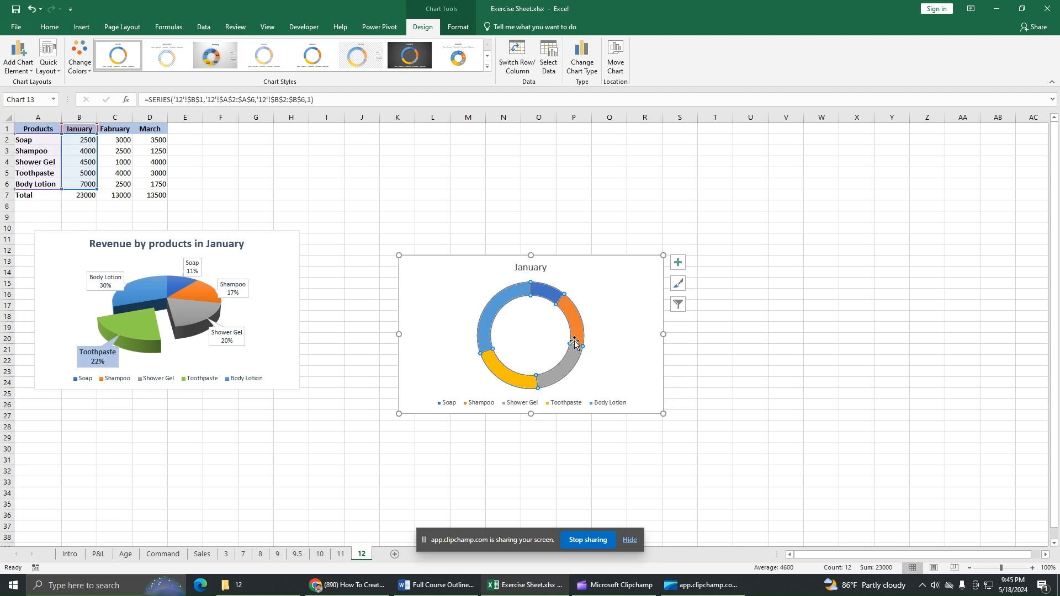
click(572, 323)
mouse_move(570, 319)
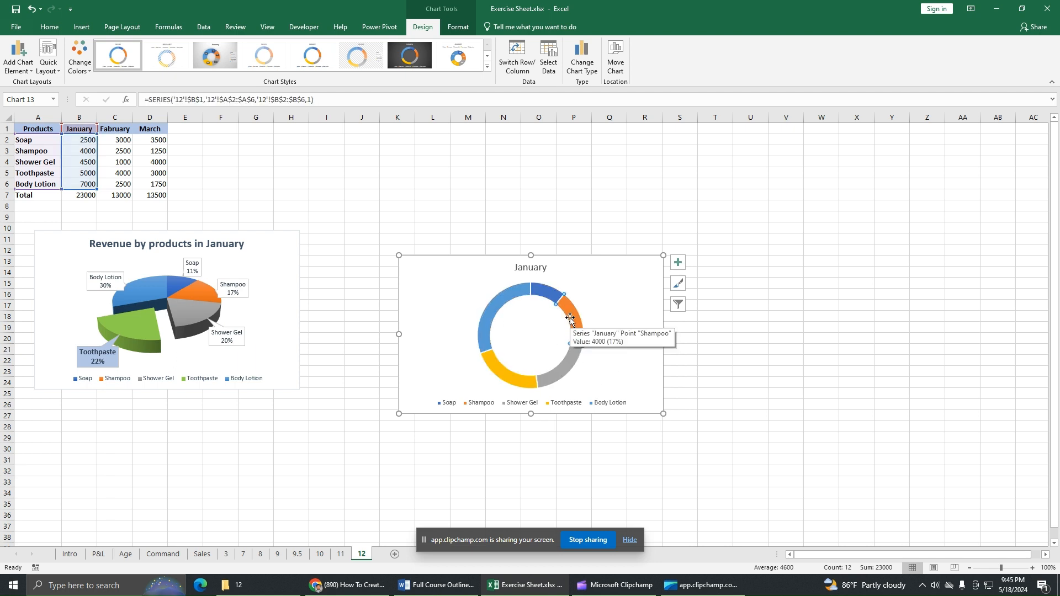
drag(589, 315, 654, 380)
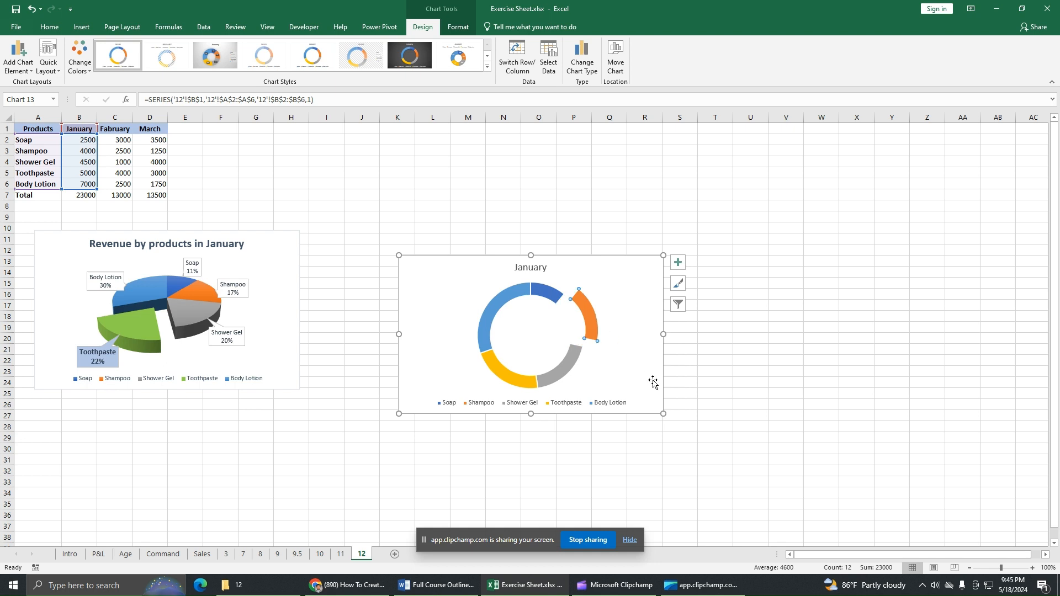